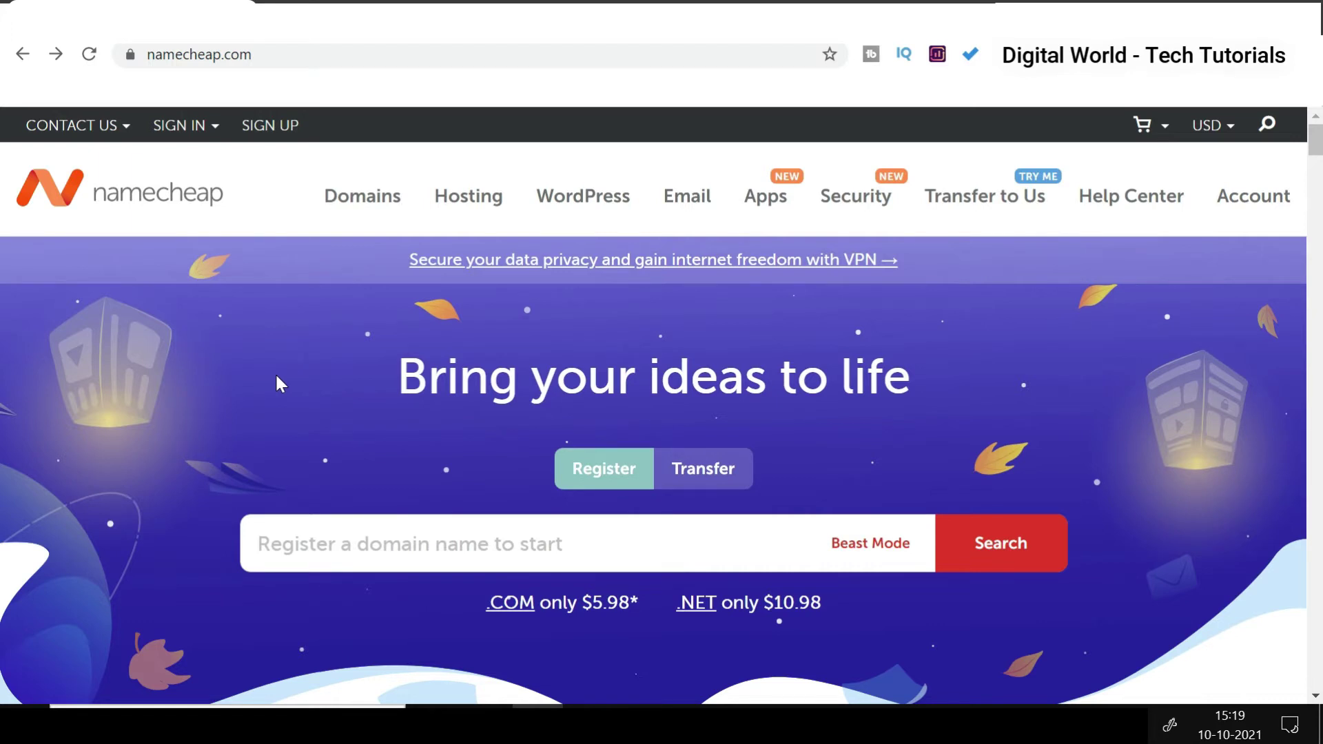
pyautogui.scroll(-10, 275, 379)
pyautogui.scroll(-5, 254, 397)
pyautogui.scroll(-5, 248, 408)
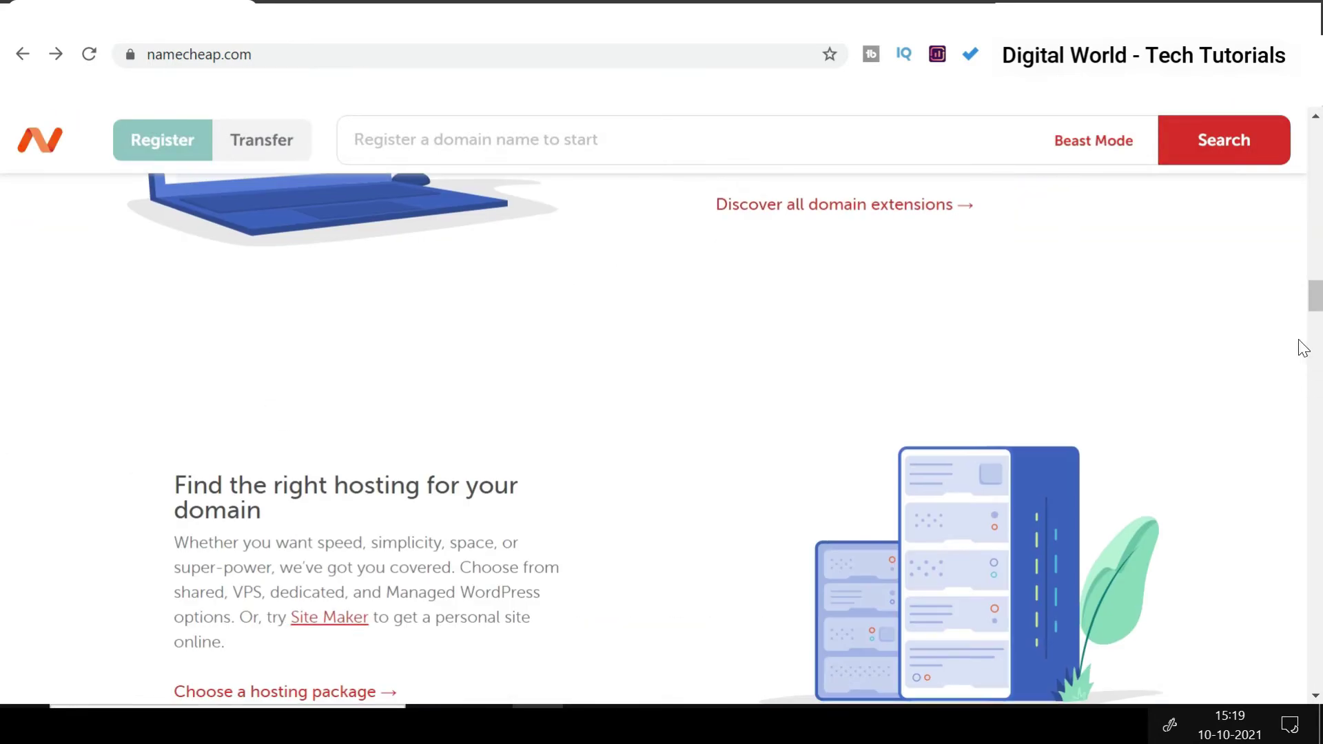
pyautogui.scroll(5, 3, 284)
# Follow the footer's Logo Maker link to reach the Free Logo Maker page.
pyautogui.click(1313, 563)
pyautogui.scroll(-10, 1312, 564)
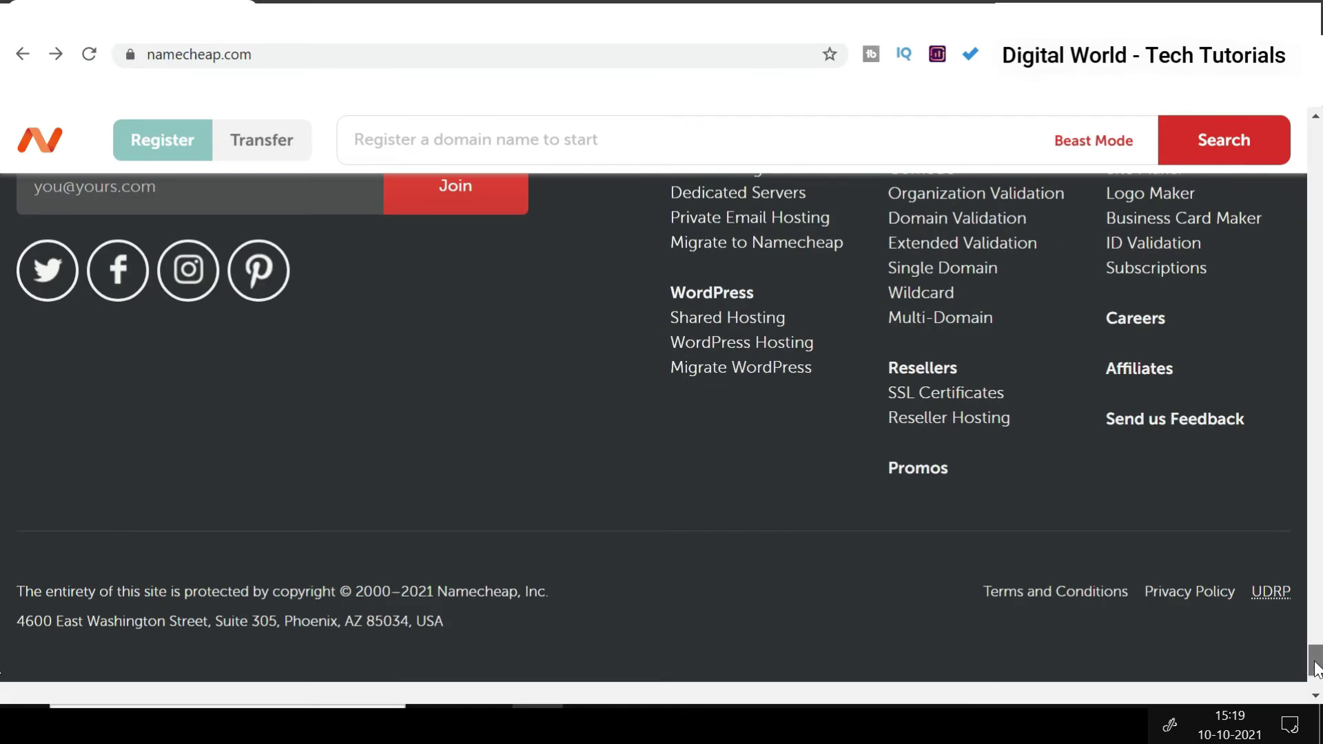
pyautogui.scroll(2, 1213, 550)
pyautogui.scroll(2, 1214, 541)
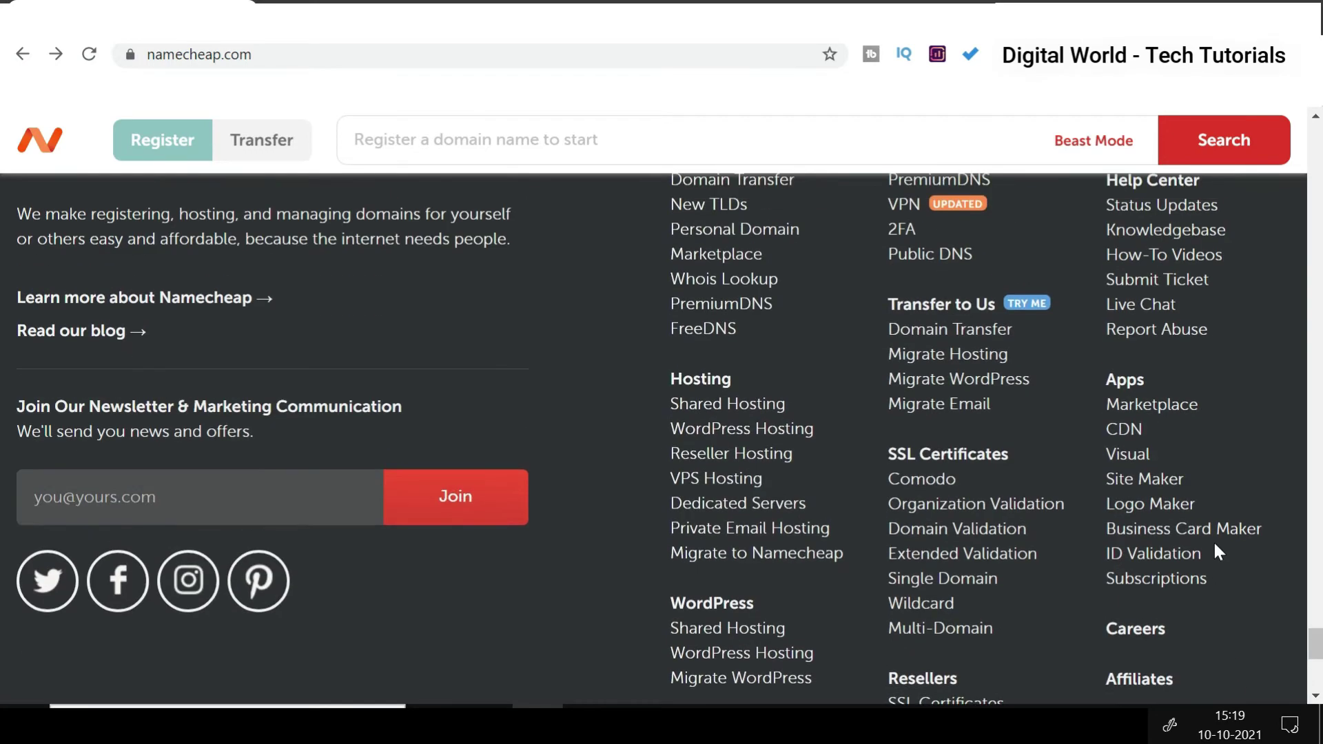
# Enter the brand name 'Digital World' and create a free logo for it.
pyautogui.click(1162, 509)
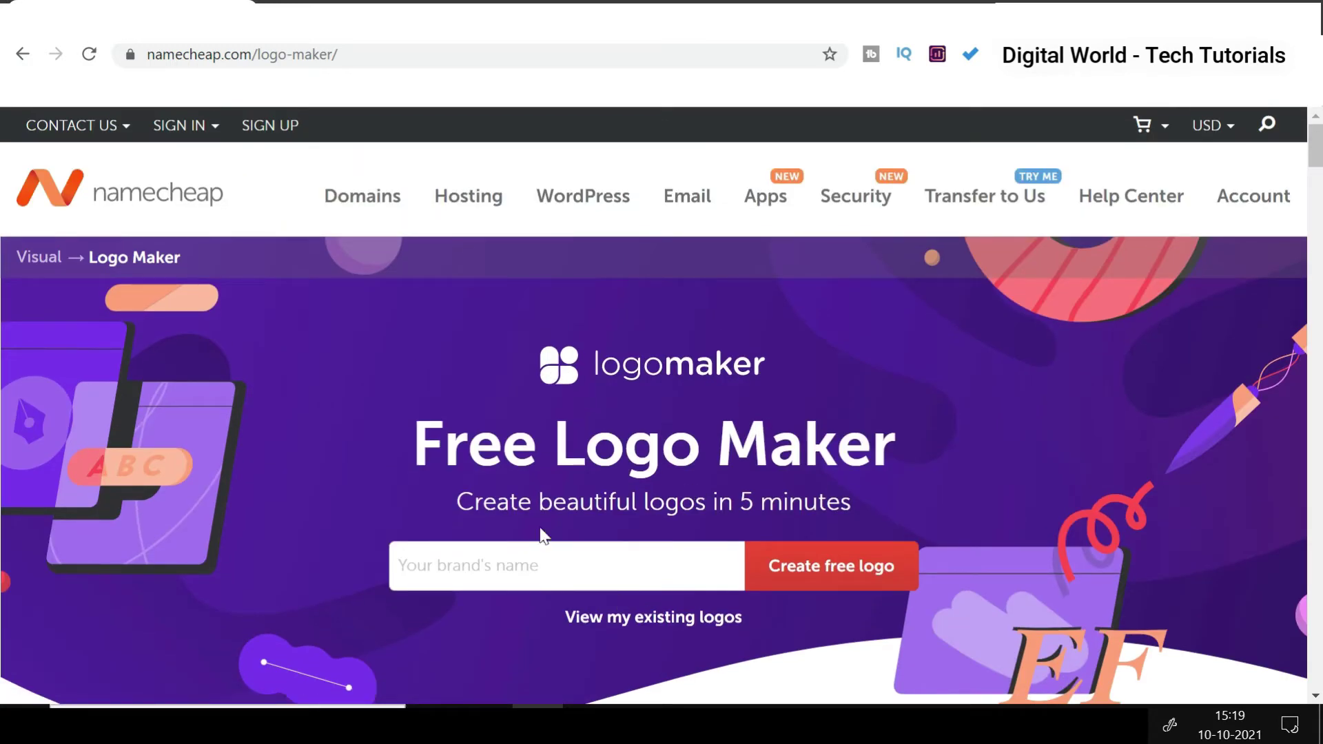
pyautogui.scroll(-1, 666, 538)
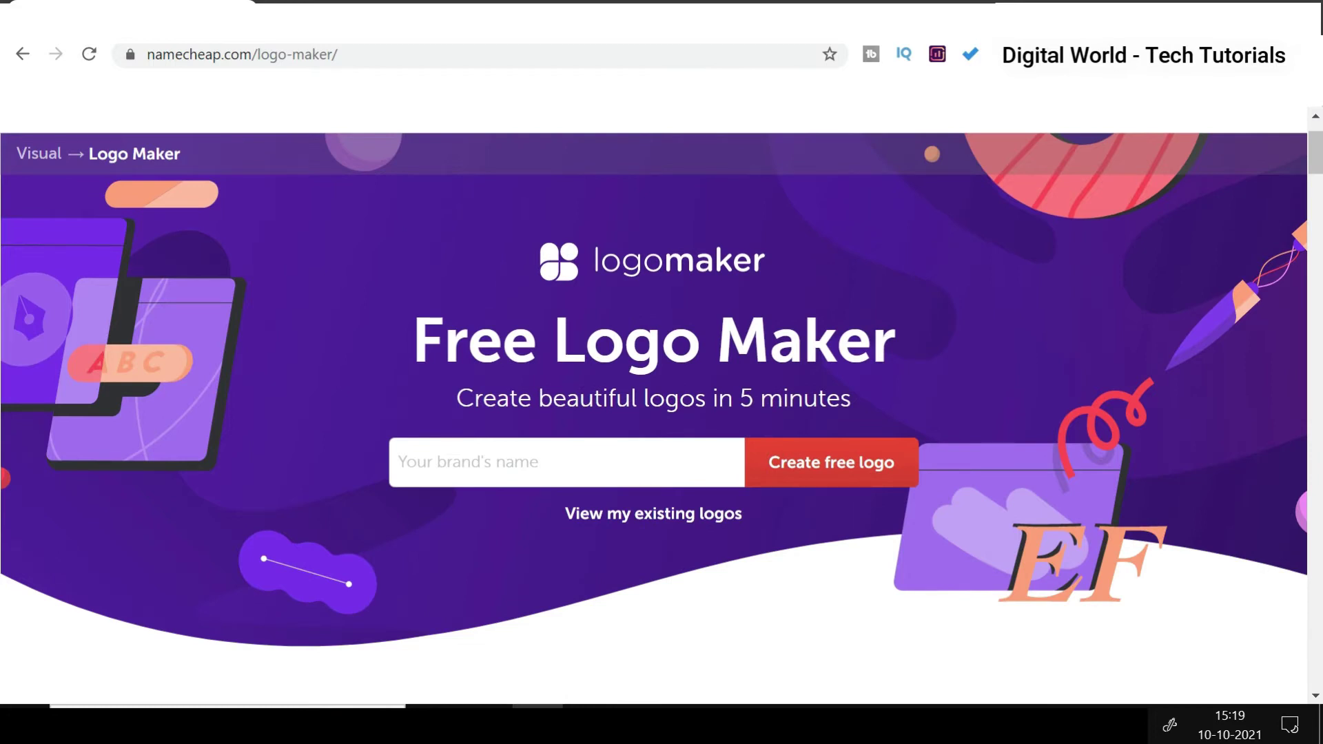
pyautogui.click(550, 463)
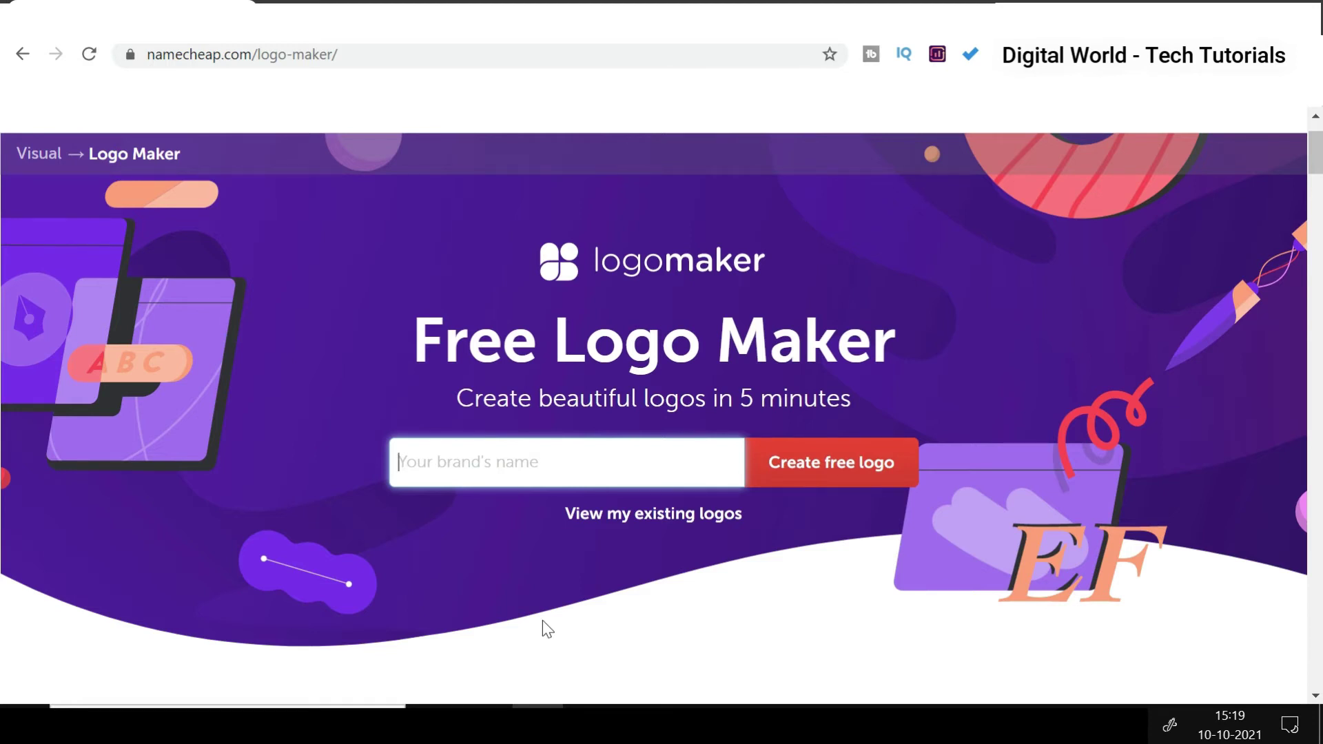
pyautogui.write('Digital World')
pyautogui.click(808, 478)
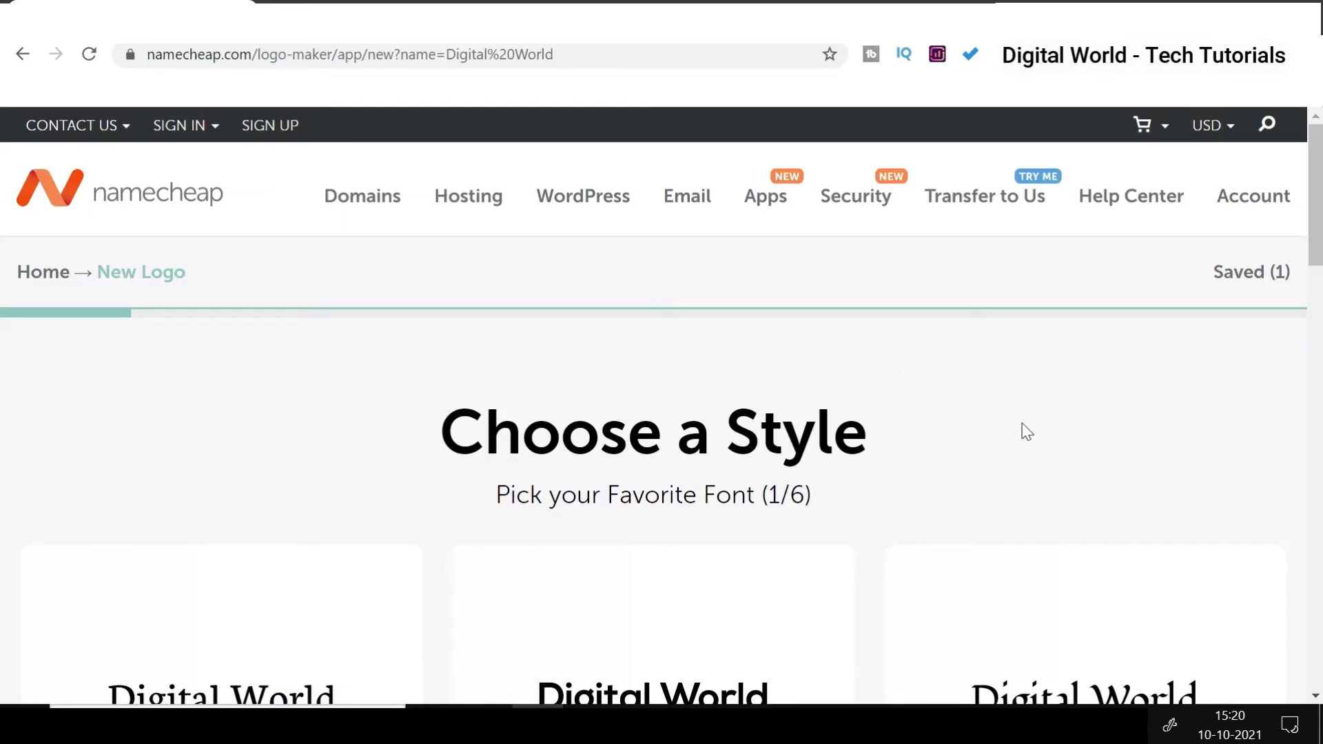
pyautogui.scroll(-2, 1023, 431)
pyautogui.scroll(-5, 918, 420)
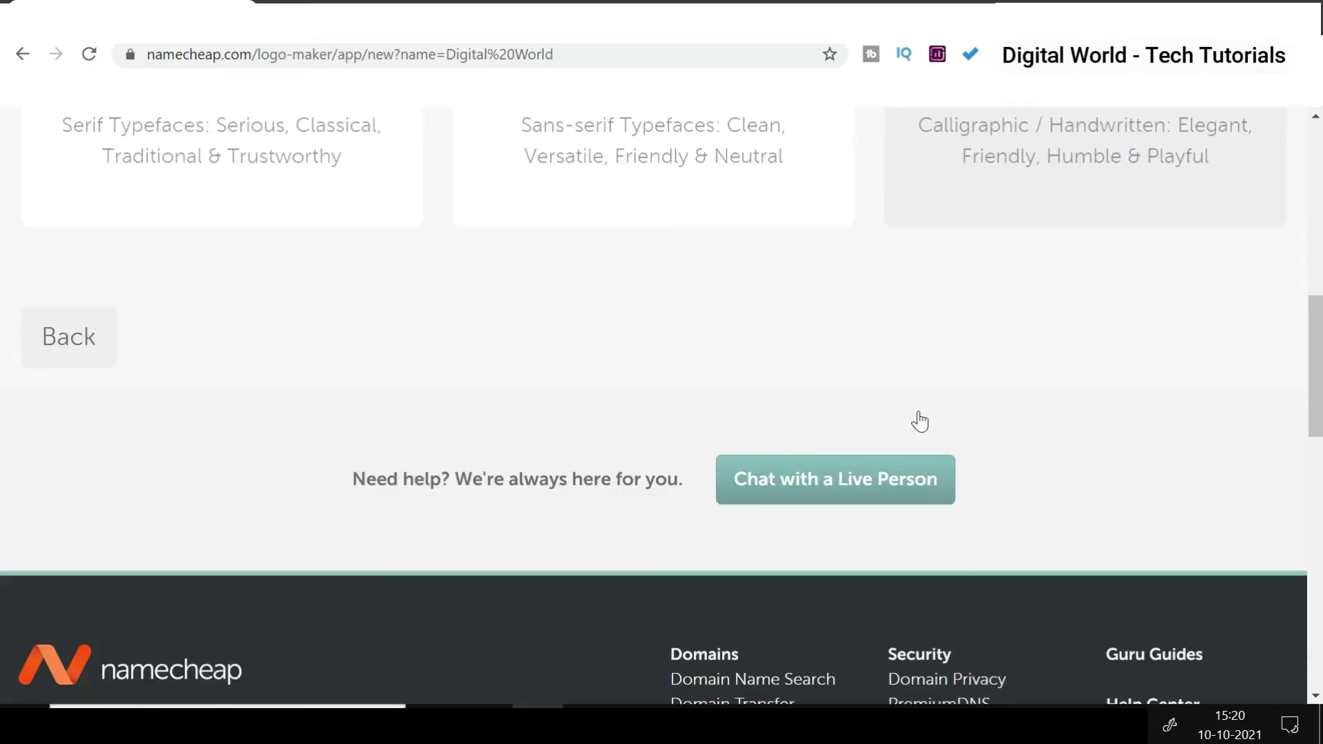
pyautogui.scroll(4, 919, 420)
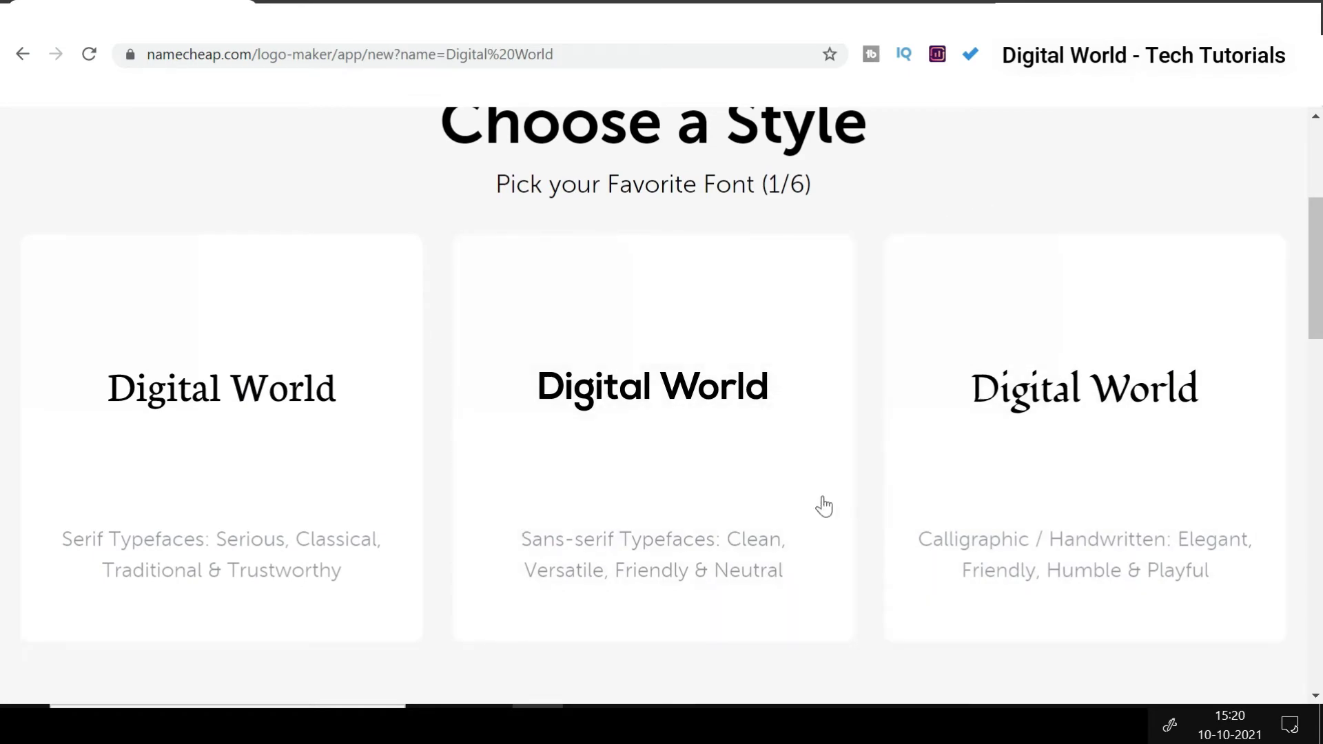
# Answer all six font steps: sans-serif, modern, thickness choice, elegant, organic, plain.
pyautogui.click(690, 405)
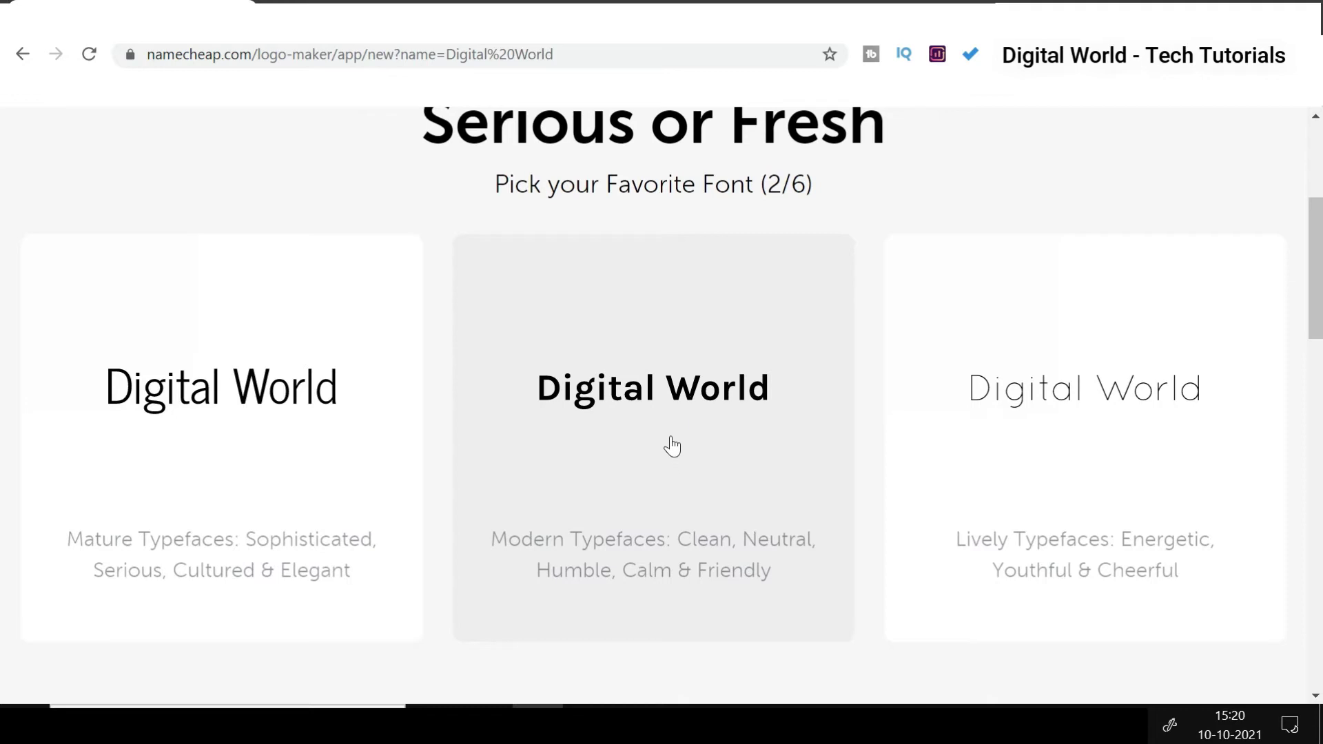
pyautogui.click(668, 433)
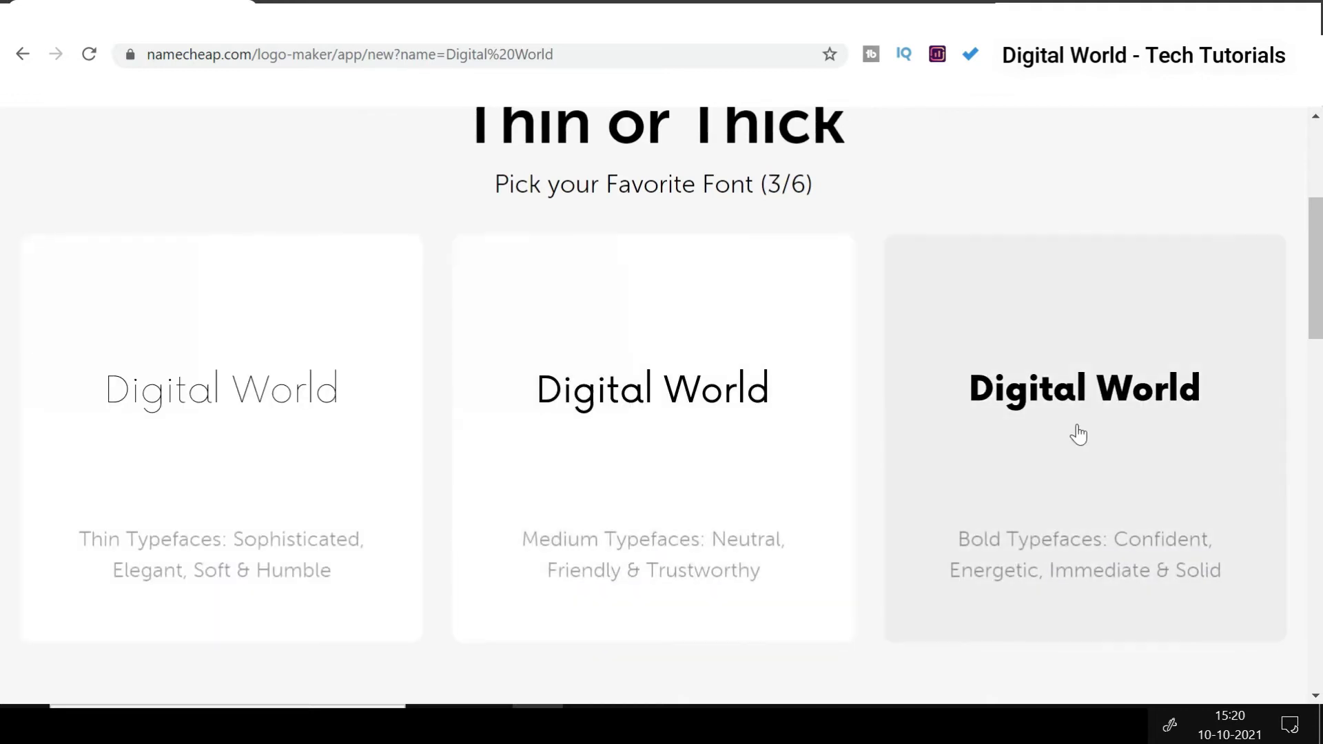
pyautogui.click(1076, 434)
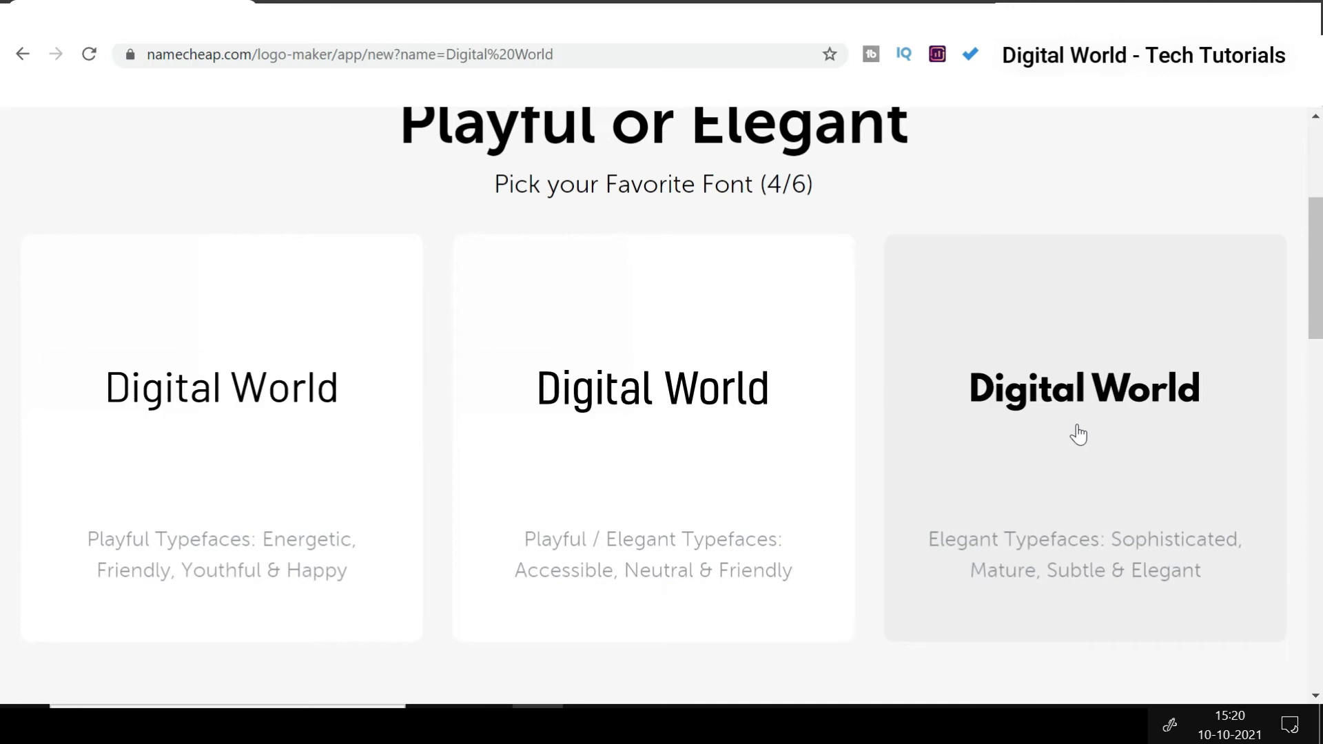
pyautogui.click(1078, 434)
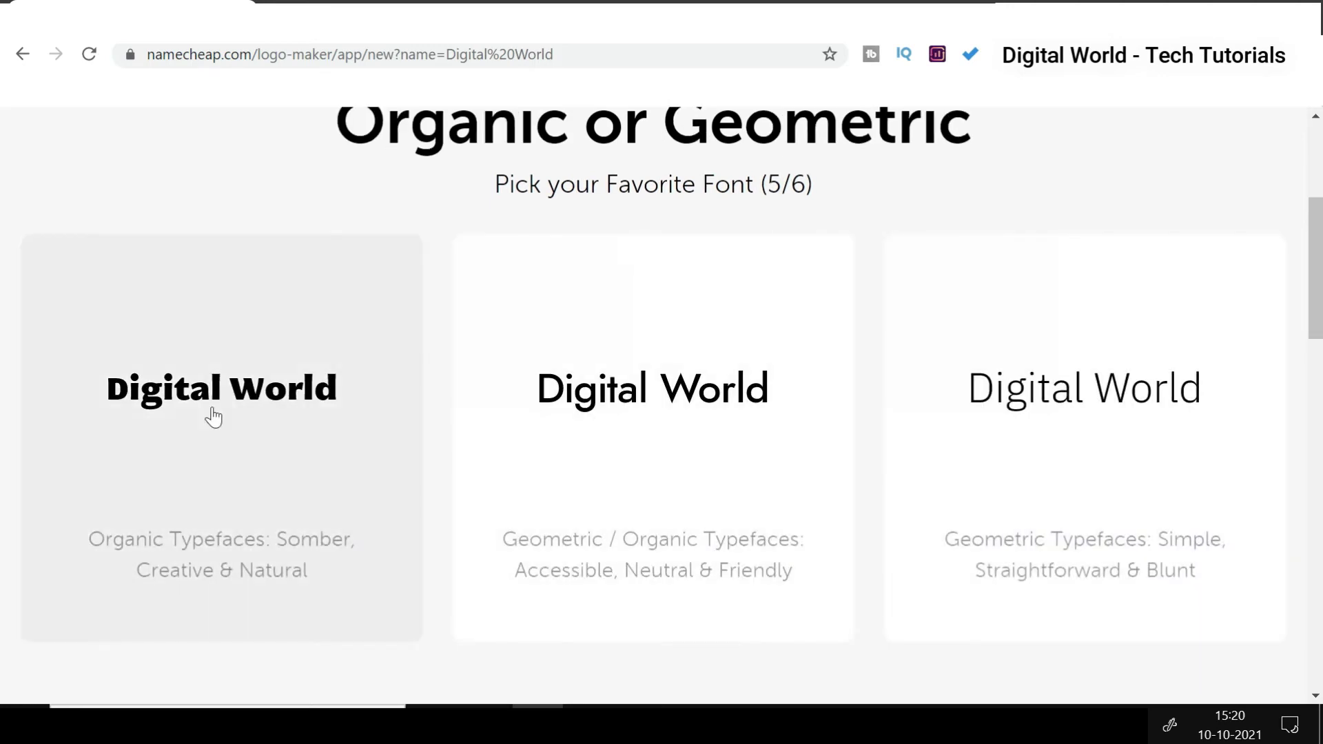
pyautogui.click(216, 456)
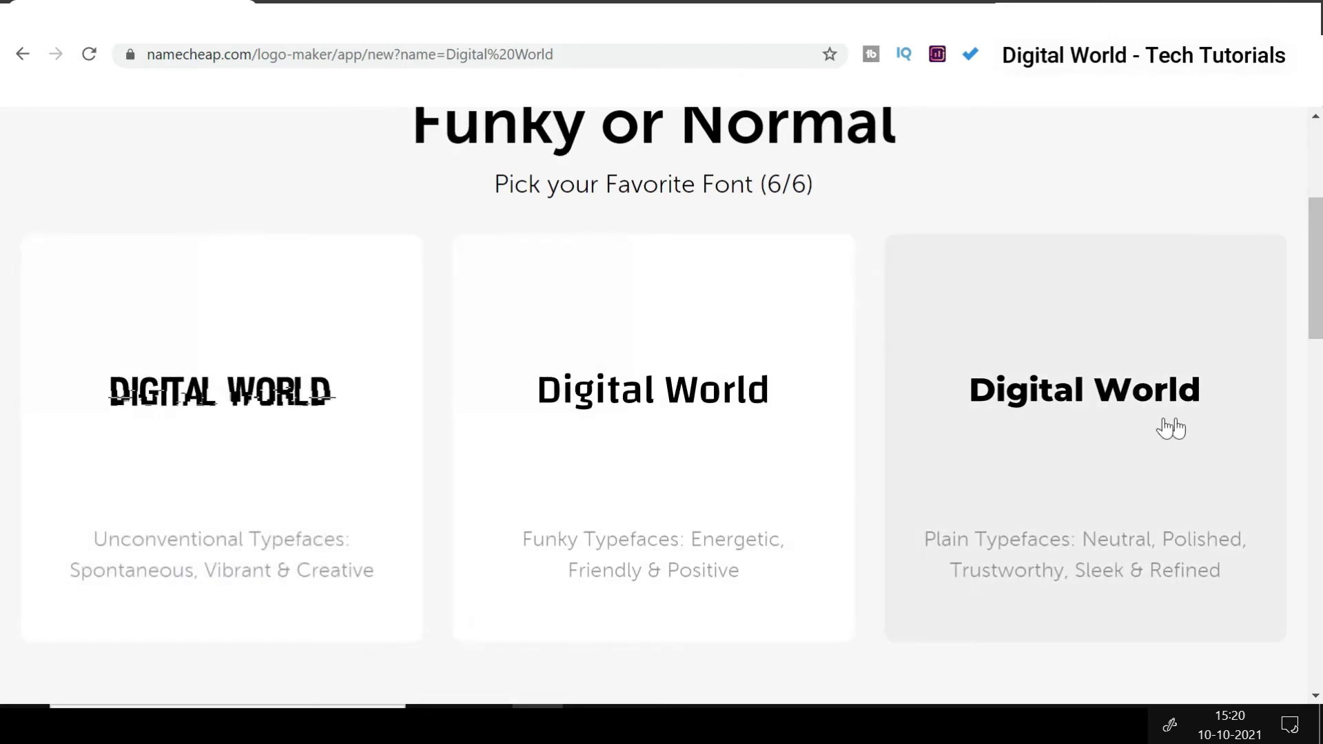
pyautogui.click(1088, 424)
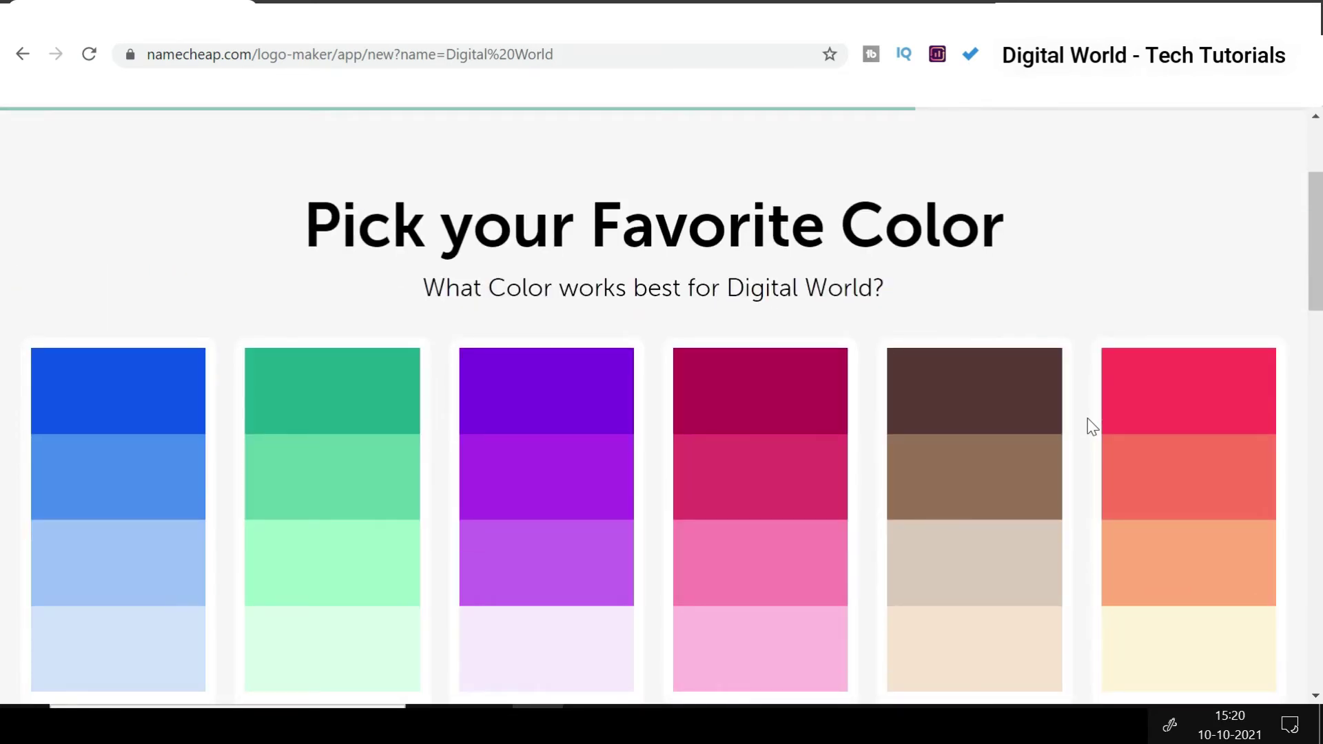
pyautogui.scroll(-1, 1087, 424)
pyautogui.scroll(-1, 1088, 425)
pyautogui.scroll(1, 30, 472)
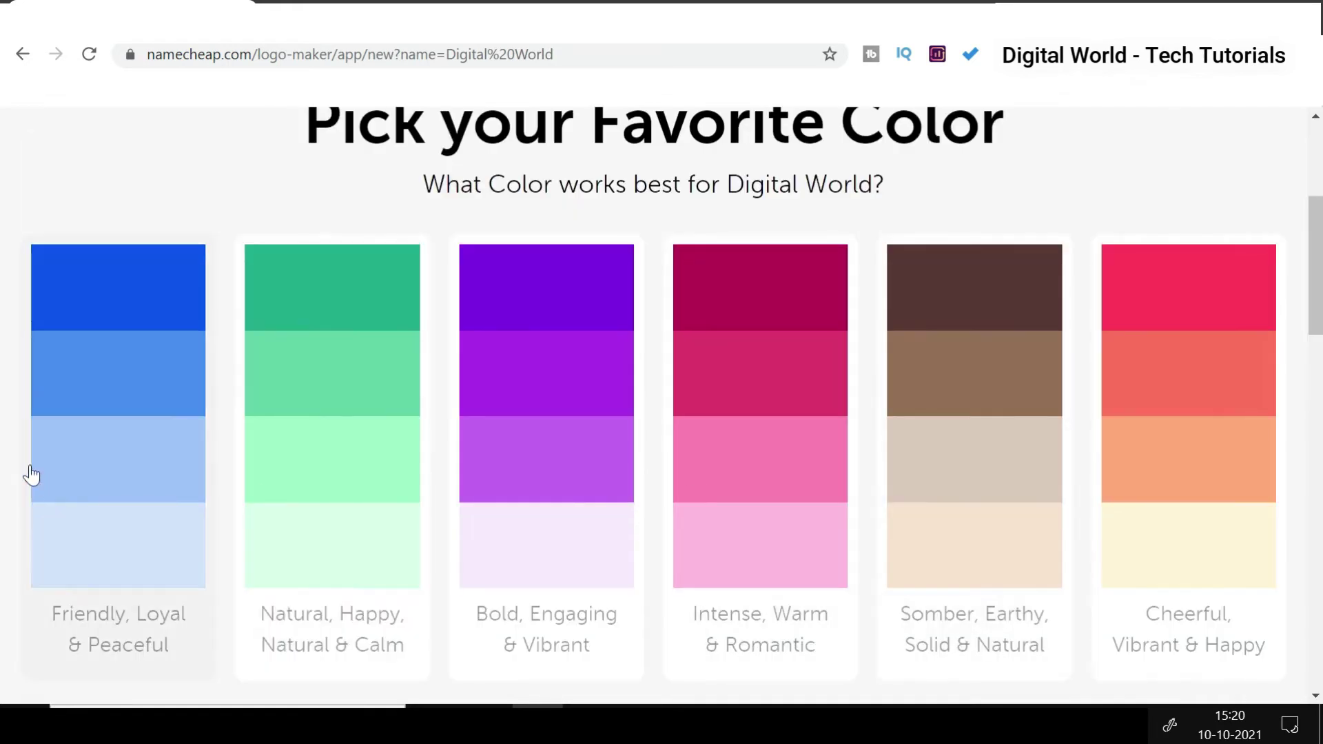
# Choose the blue Friendly, Loyal & Peaceful palette and the slogan 'Digital World Demystified'.
pyautogui.click(119, 320)
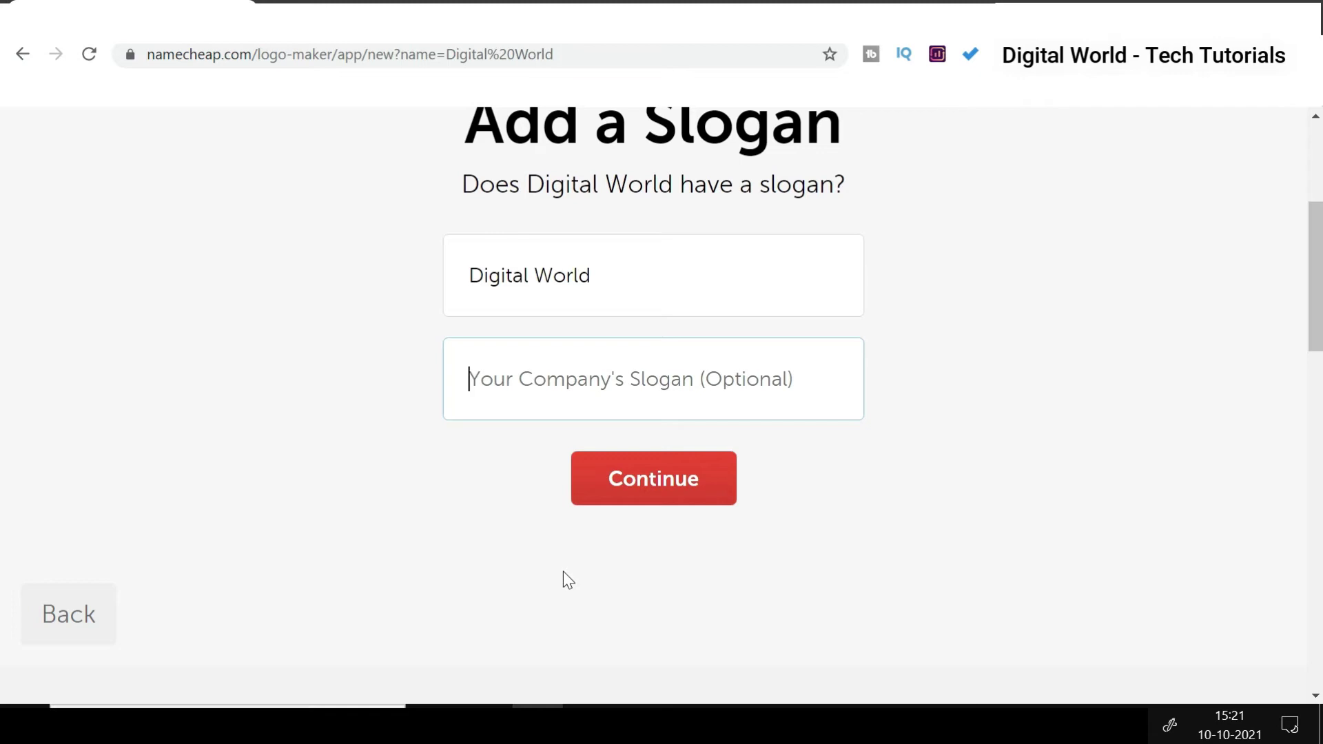
pyautogui.write('Digital World Demystified')
pyautogui.click(323, 392)
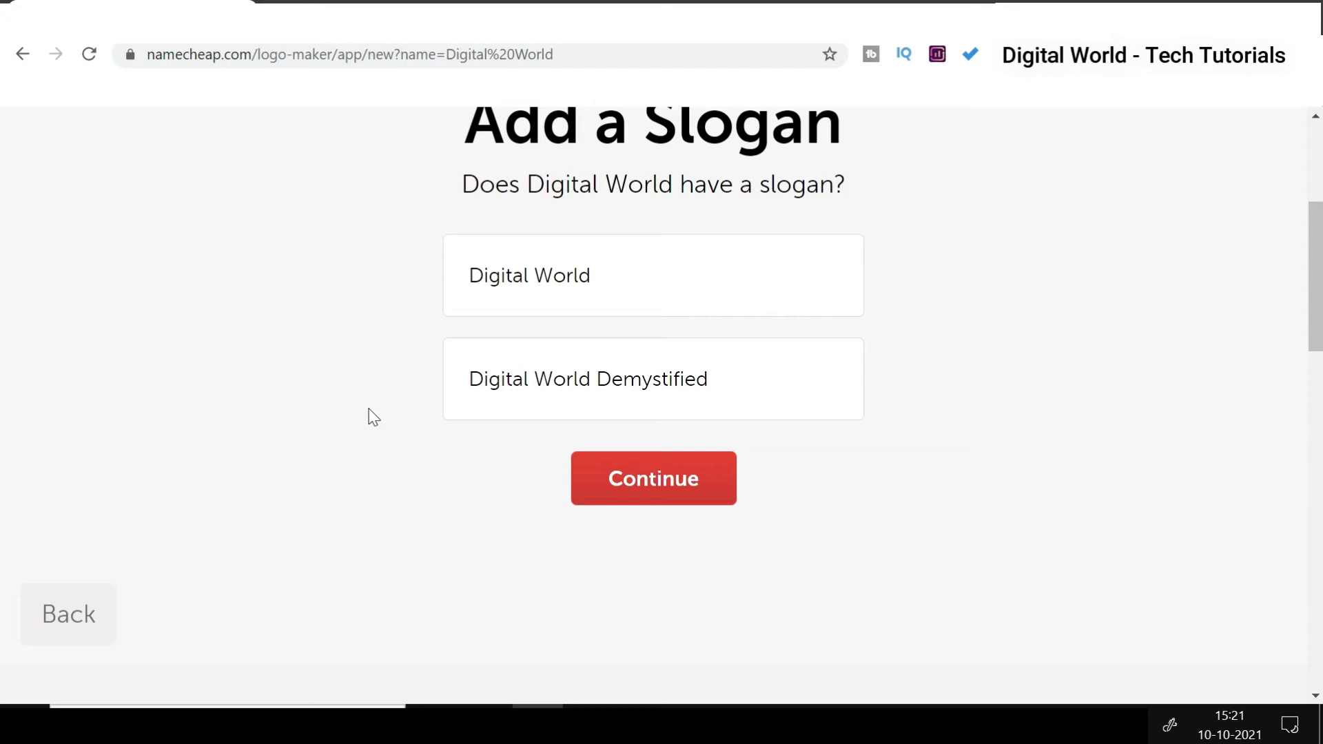
# Select the square-corner, circled diamond and diamond icons and generate logo results.
pyautogui.click(641, 480)
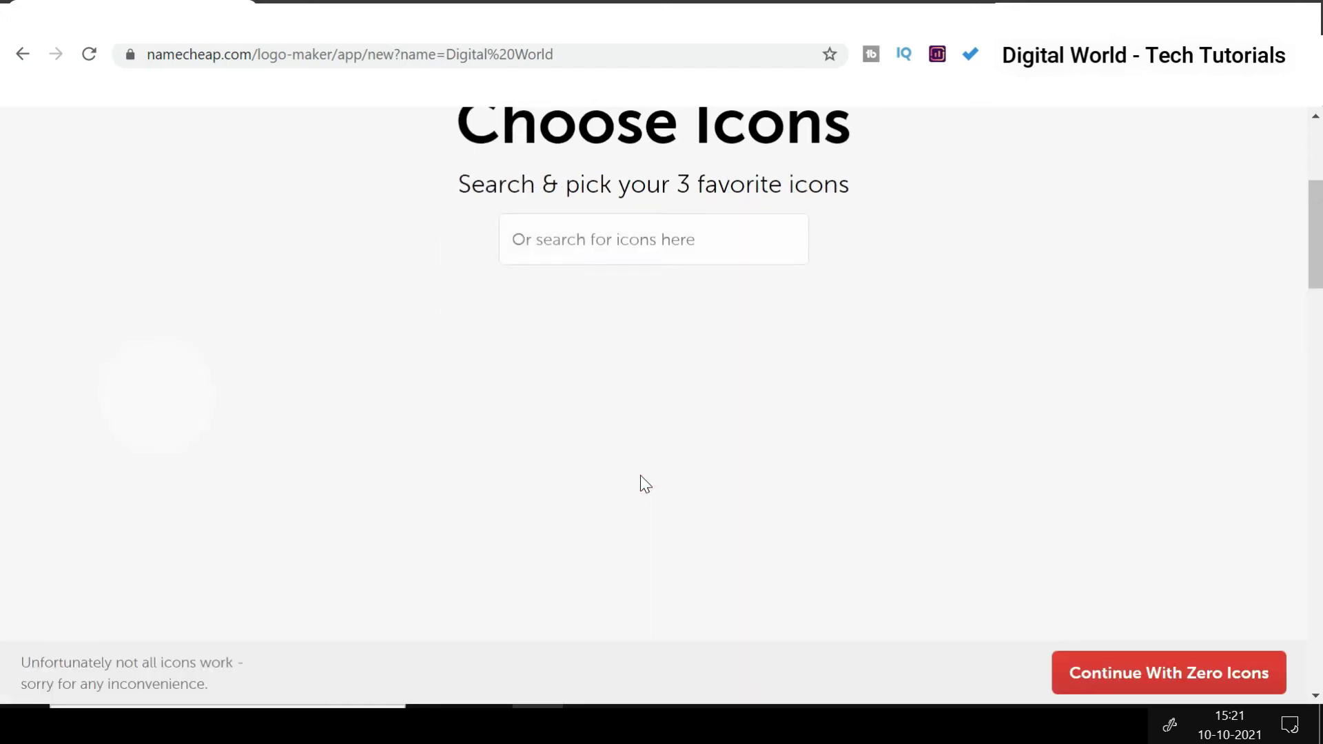
pyautogui.scroll(1, 400, 341)
pyautogui.scroll(-1, 386, 342)
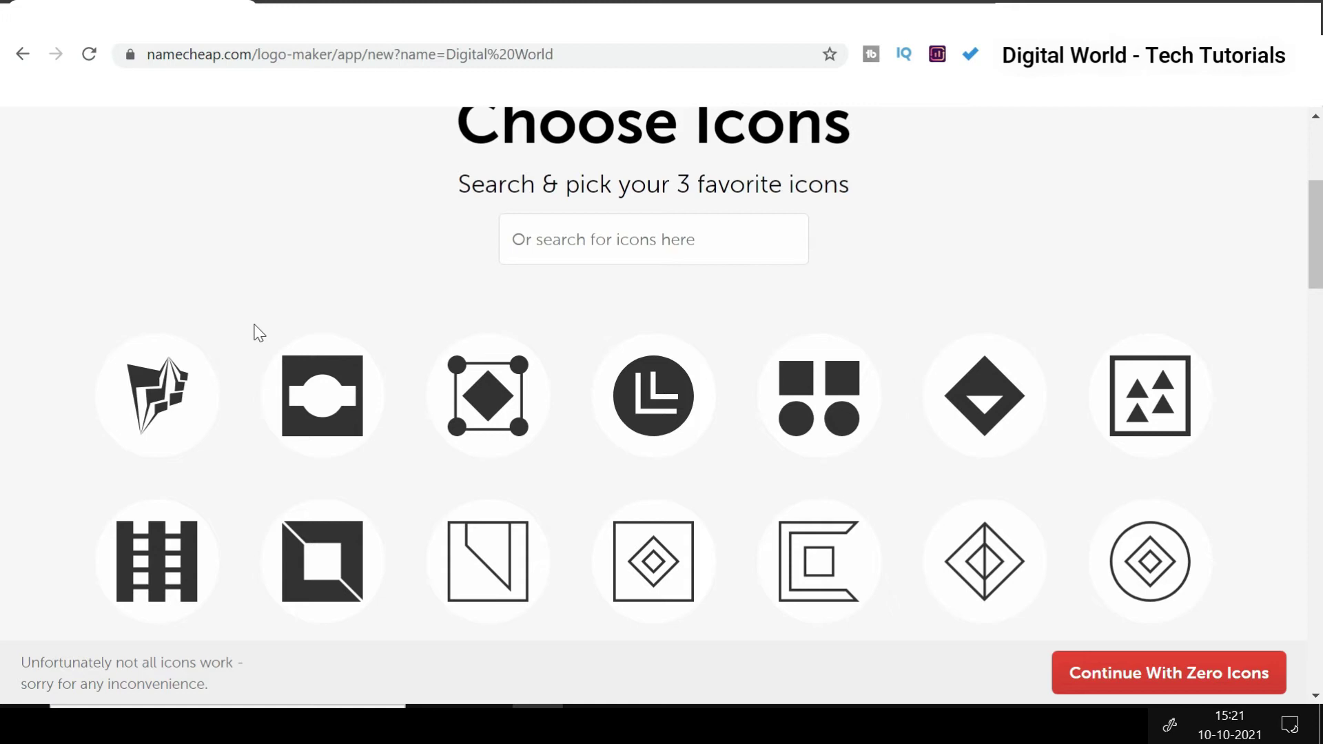
pyautogui.scroll(-1, 255, 331)
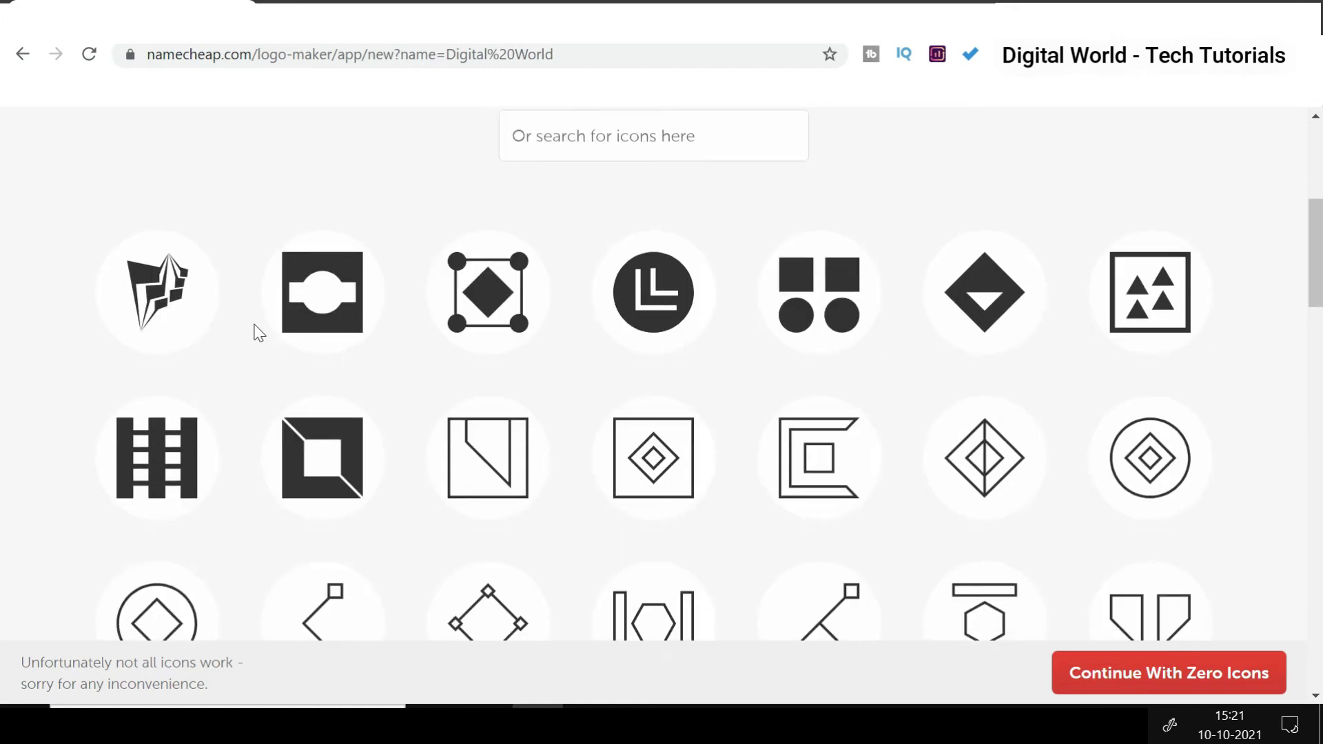
pyautogui.scroll(-1, 269, 383)
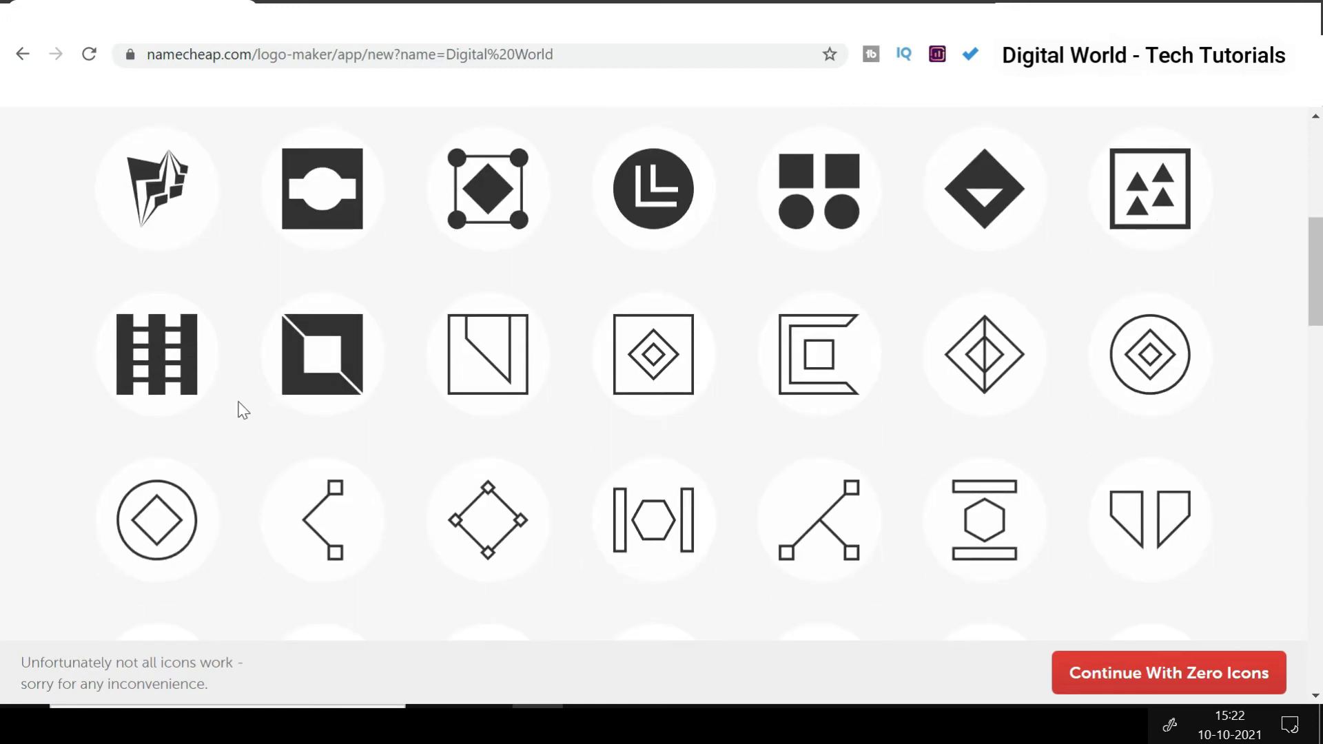
pyautogui.click(315, 351)
pyautogui.click(198, 524)
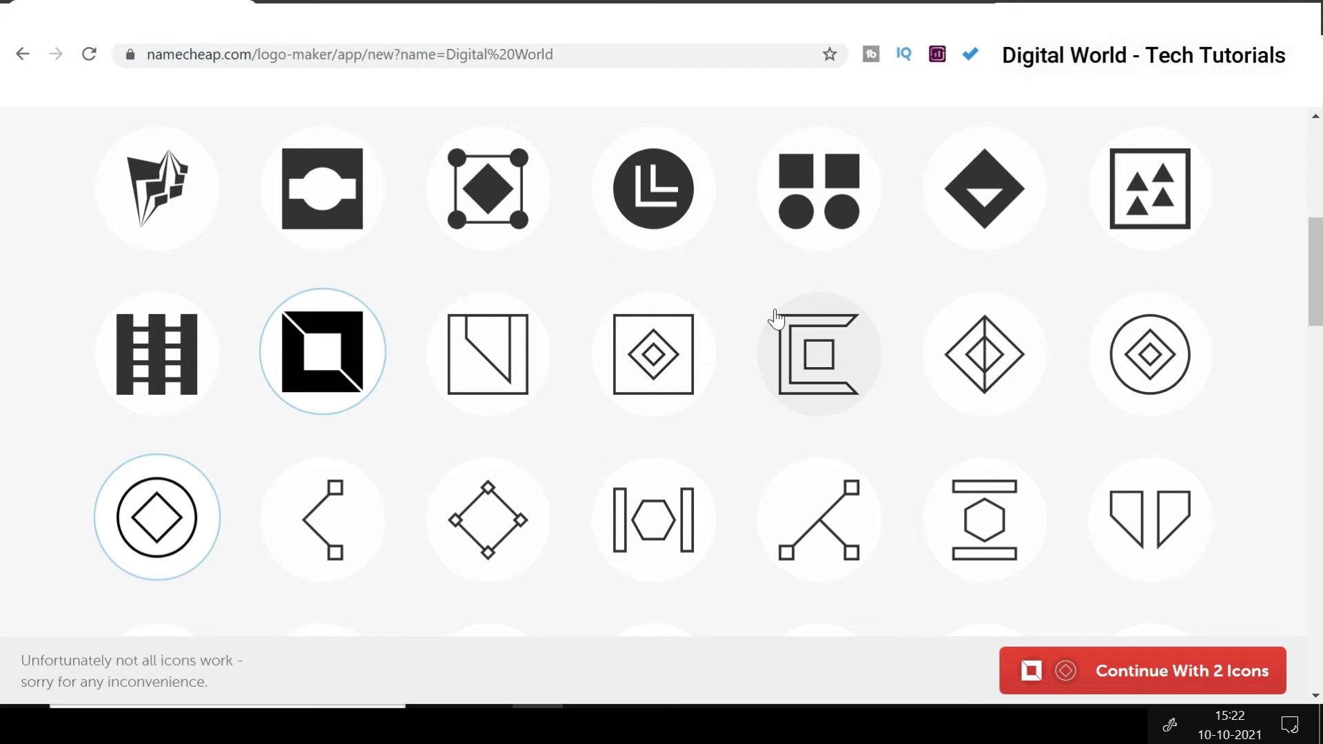
pyautogui.click(985, 196)
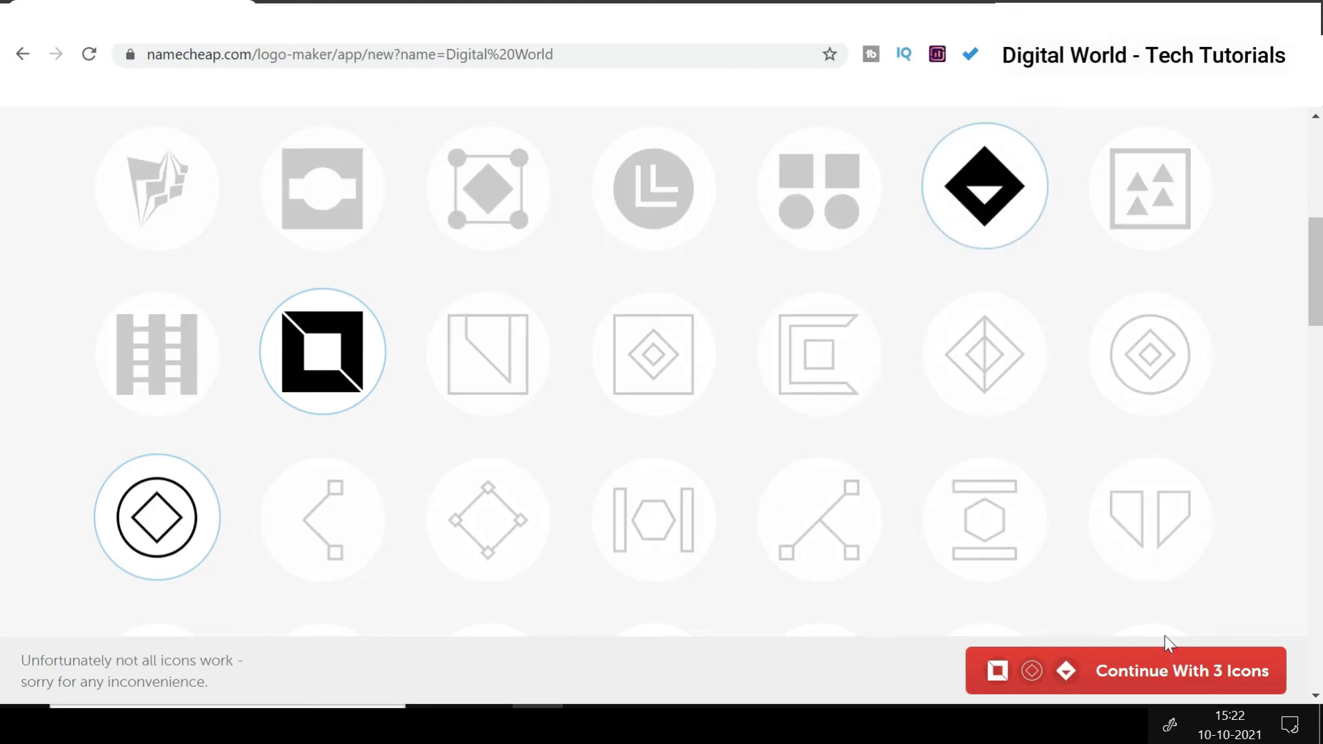
pyautogui.click(1180, 675)
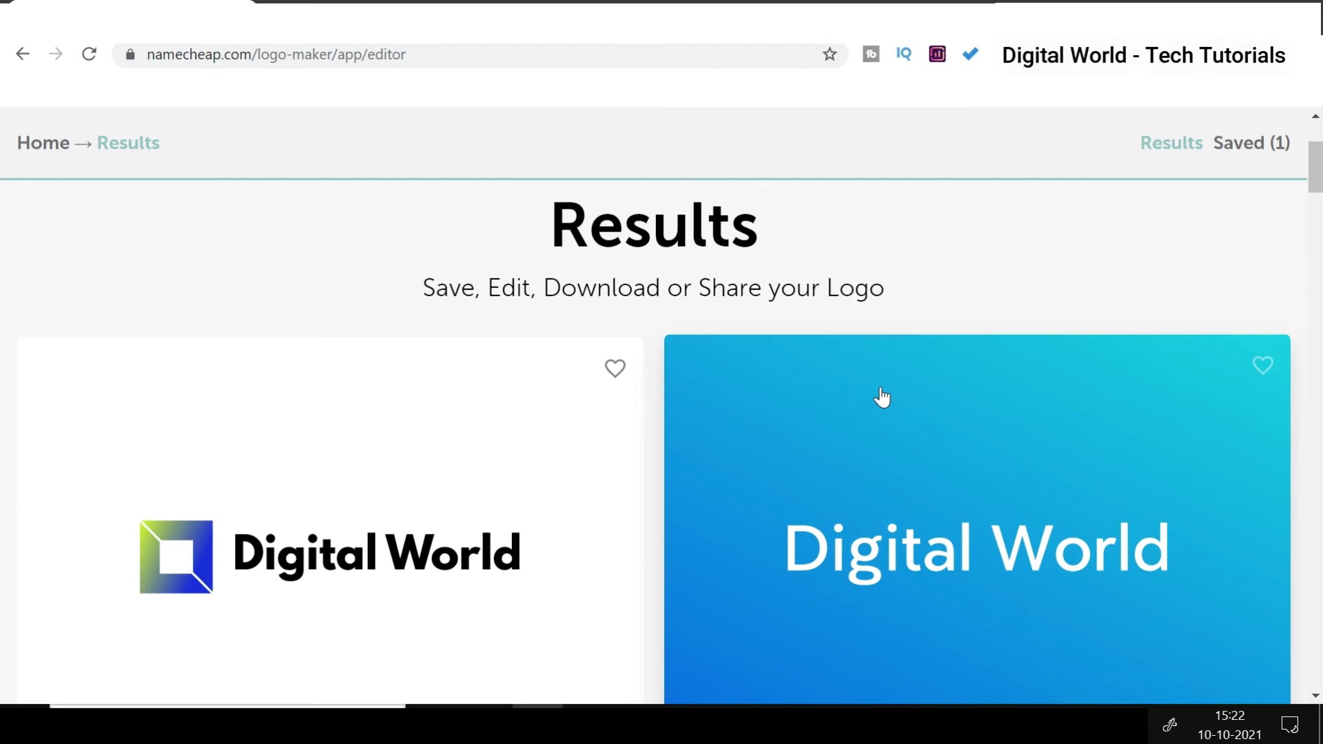
pyautogui.scroll(-1, 881, 397)
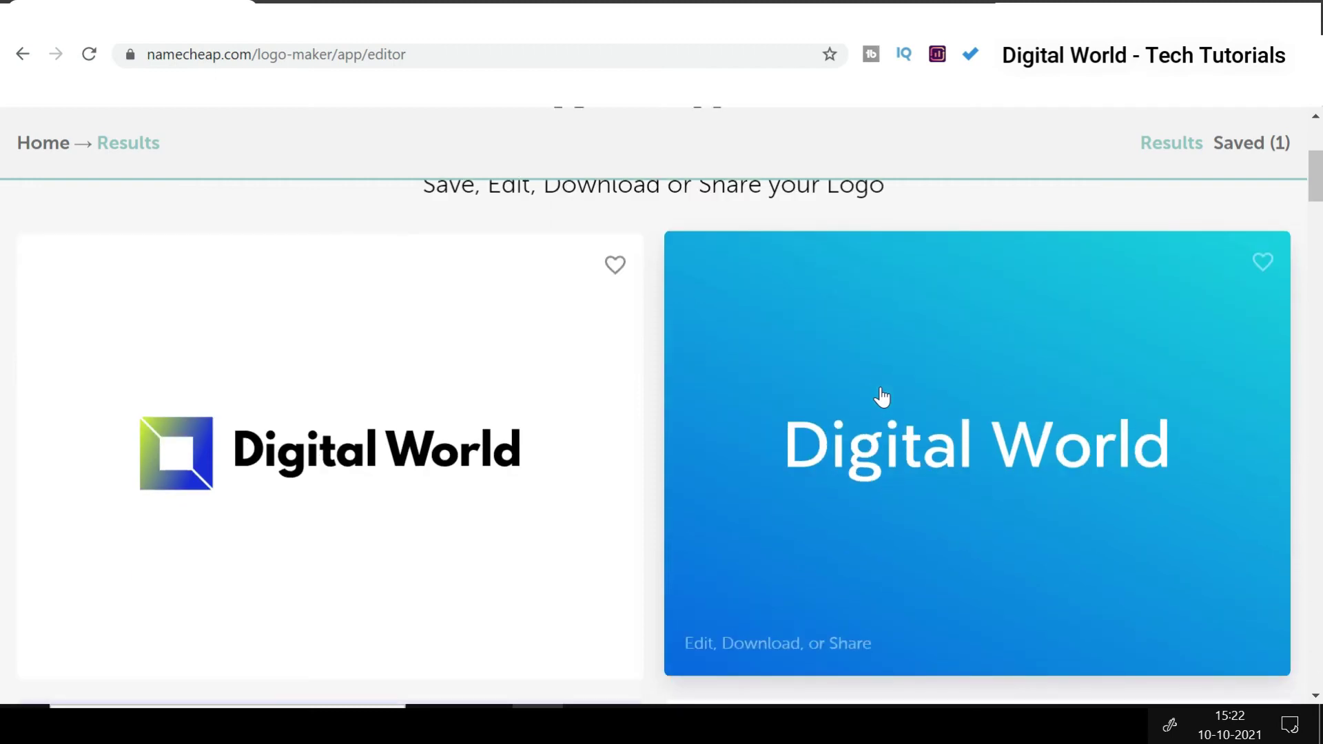
pyautogui.scroll(-2, 883, 397)
pyautogui.scroll(-1, 880, 396)
pyautogui.scroll(3, 874, 397)
pyautogui.scroll(-3, 688, 481)
pyautogui.scroll(-4, 559, 445)
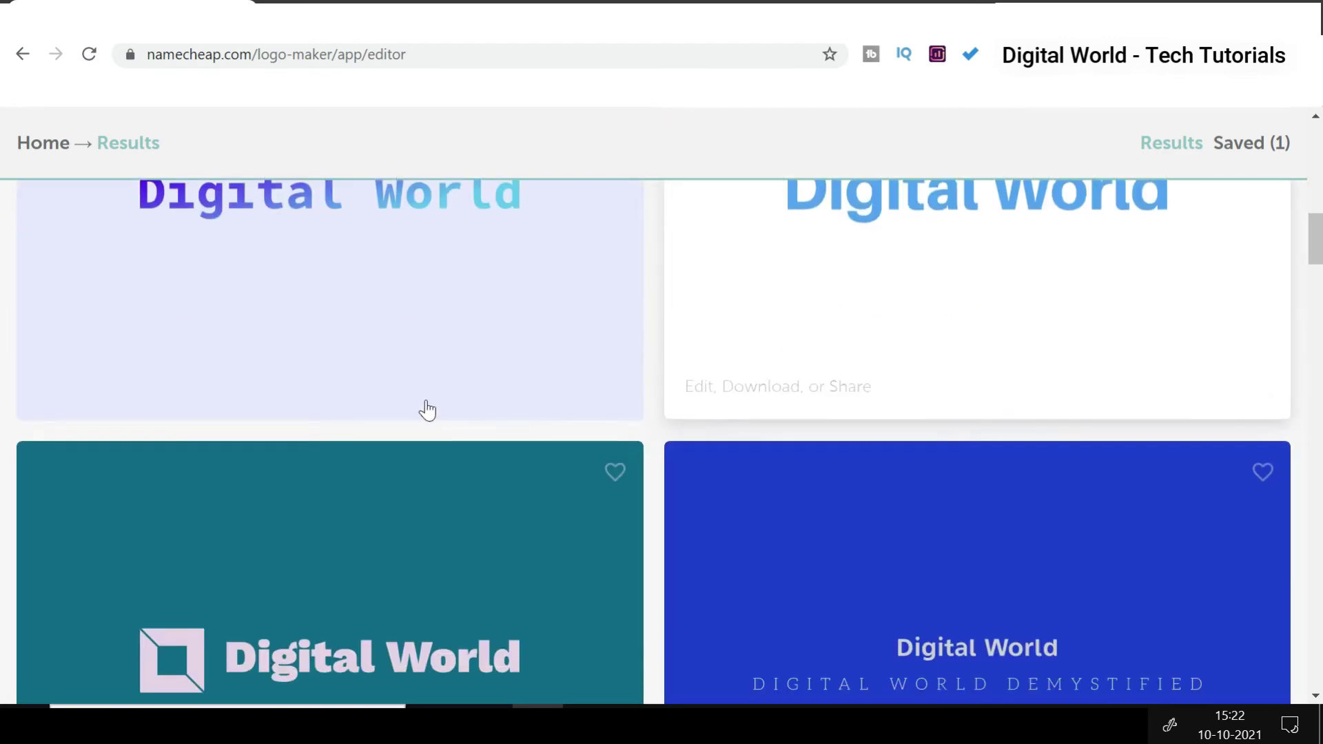
pyautogui.scroll(-2, 403, 418)
pyautogui.scroll(-3, 388, 425)
pyautogui.scroll(-2, 387, 425)
pyautogui.scroll(-2, 387, 432)
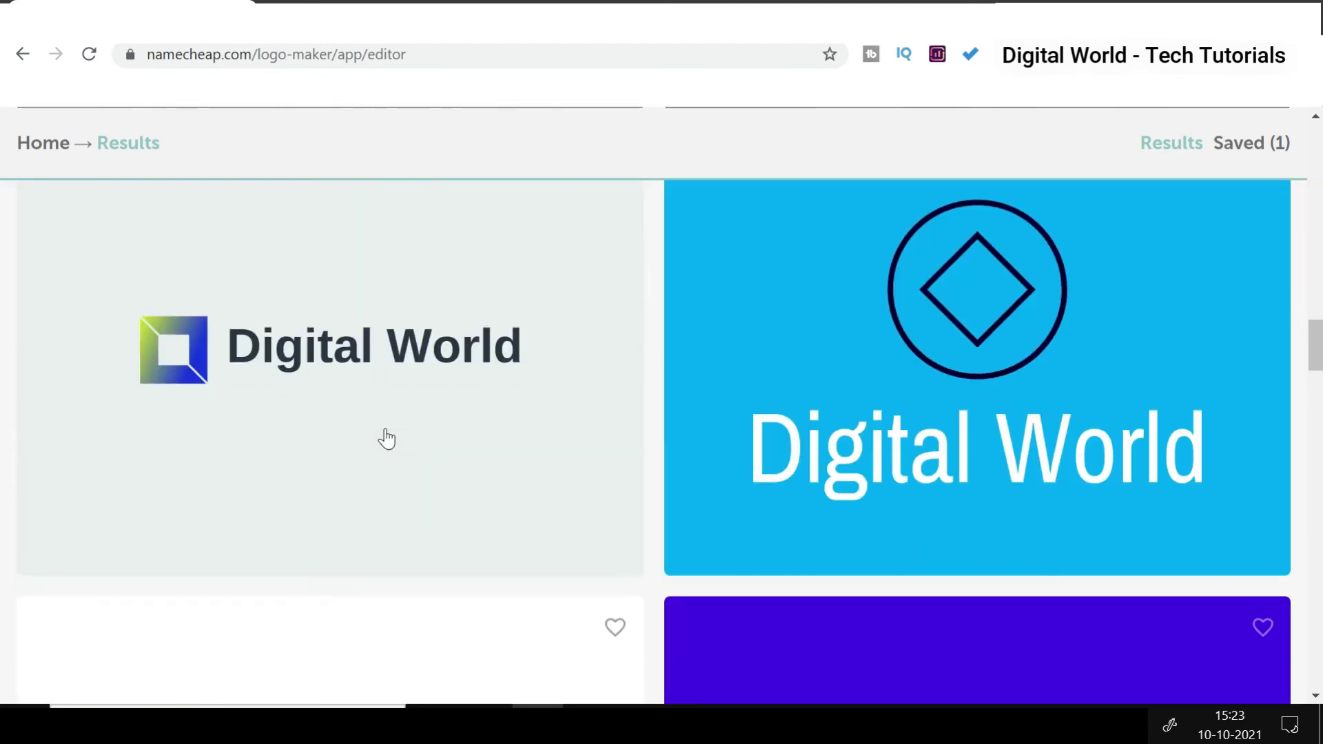
pyautogui.scroll(-5, 387, 440)
pyautogui.scroll(-2, 387, 439)
pyautogui.scroll(-4, 387, 440)
pyautogui.scroll(-1, 387, 439)
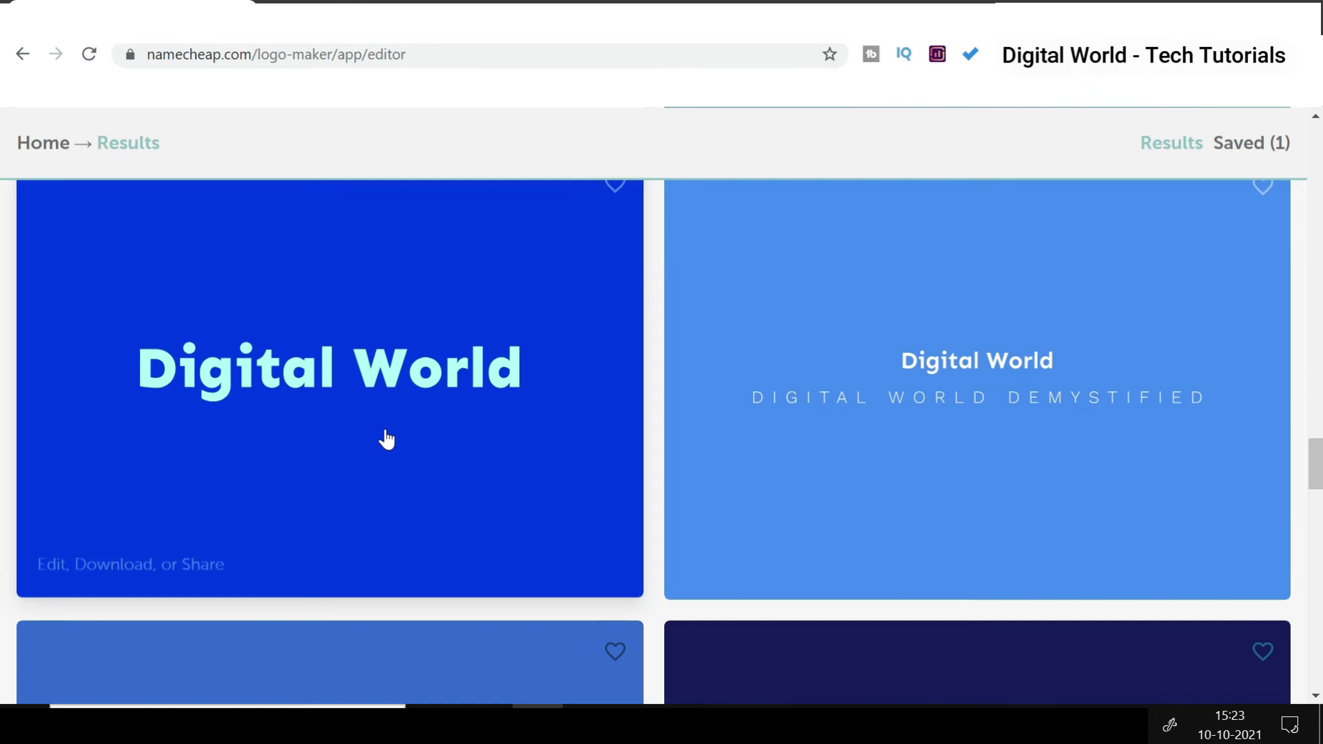
pyautogui.scroll(-4, 387, 440)
pyautogui.scroll(-3, 384, 440)
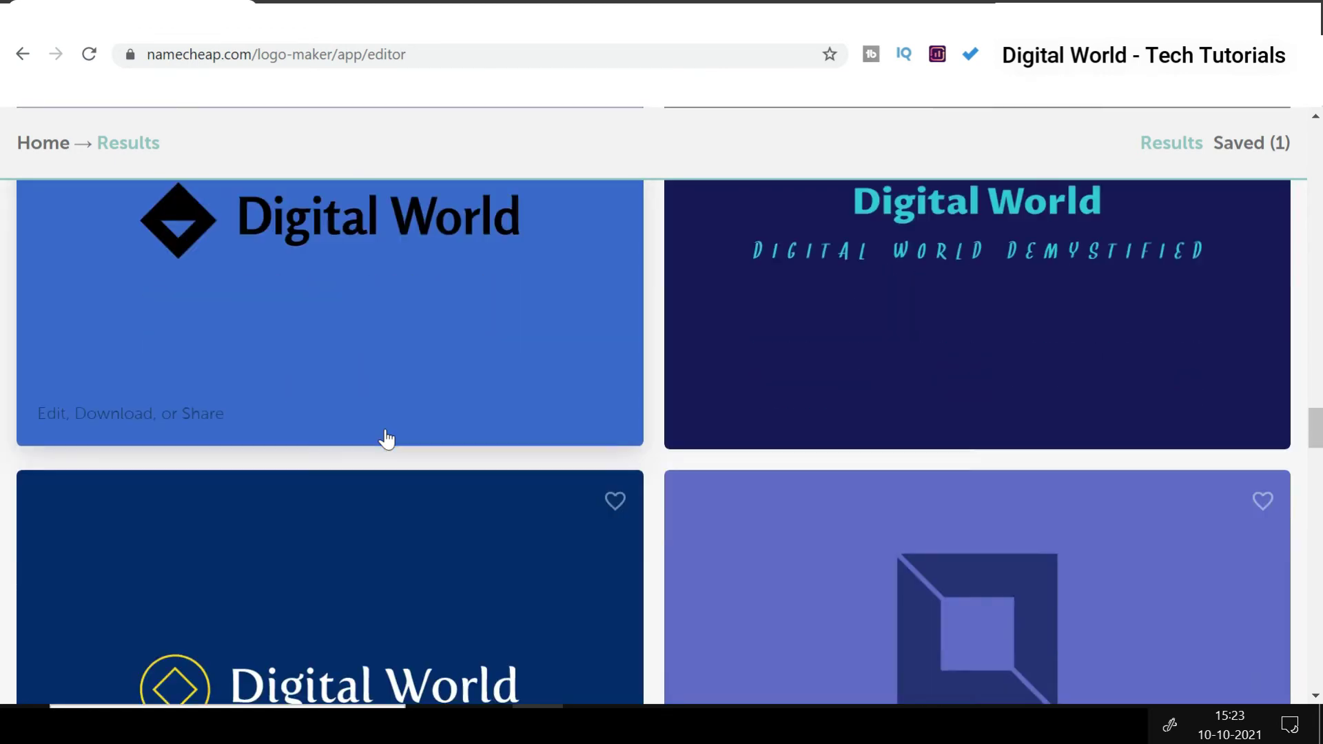
pyautogui.scroll(-6, 385, 440)
pyautogui.scroll(-5, 224, 469)
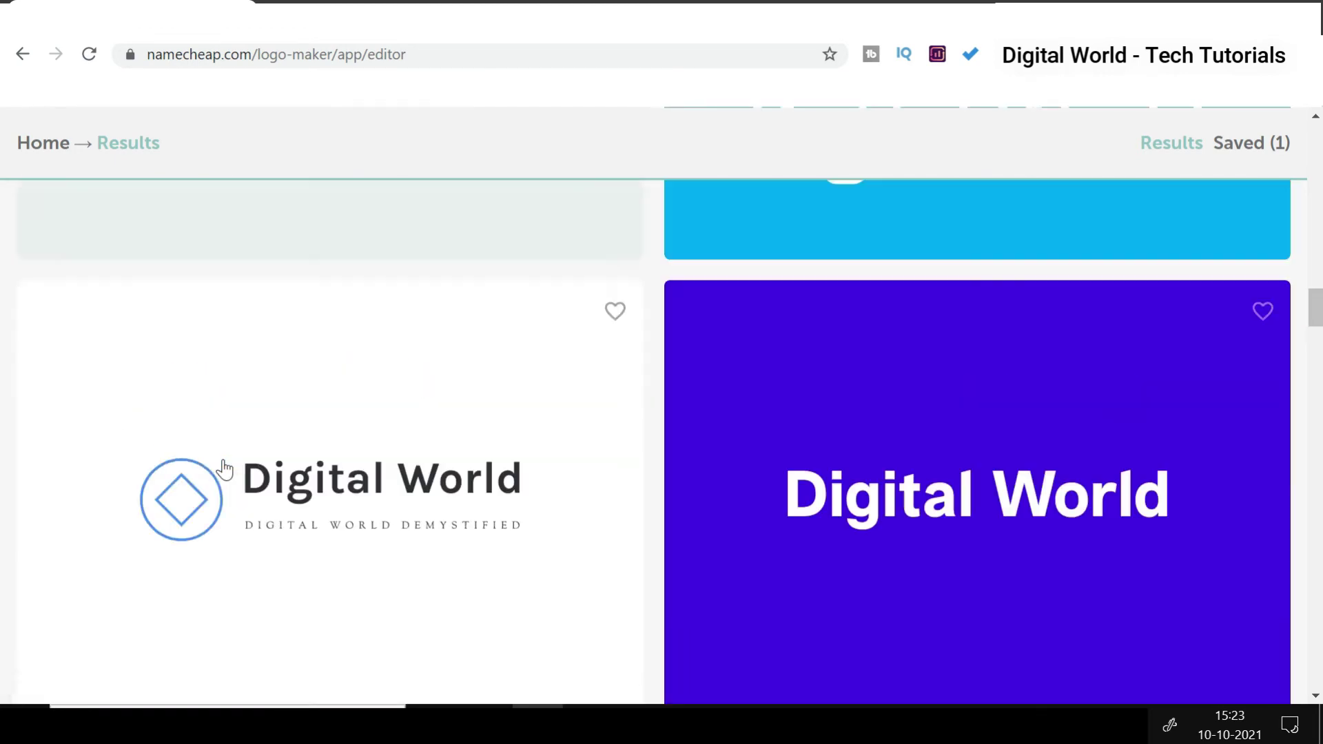
pyautogui.scroll(-3, 224, 470)
# Open the navy card with gold 'Digital World' text and diamond icon in the editor.
pyautogui.click(983, 503)
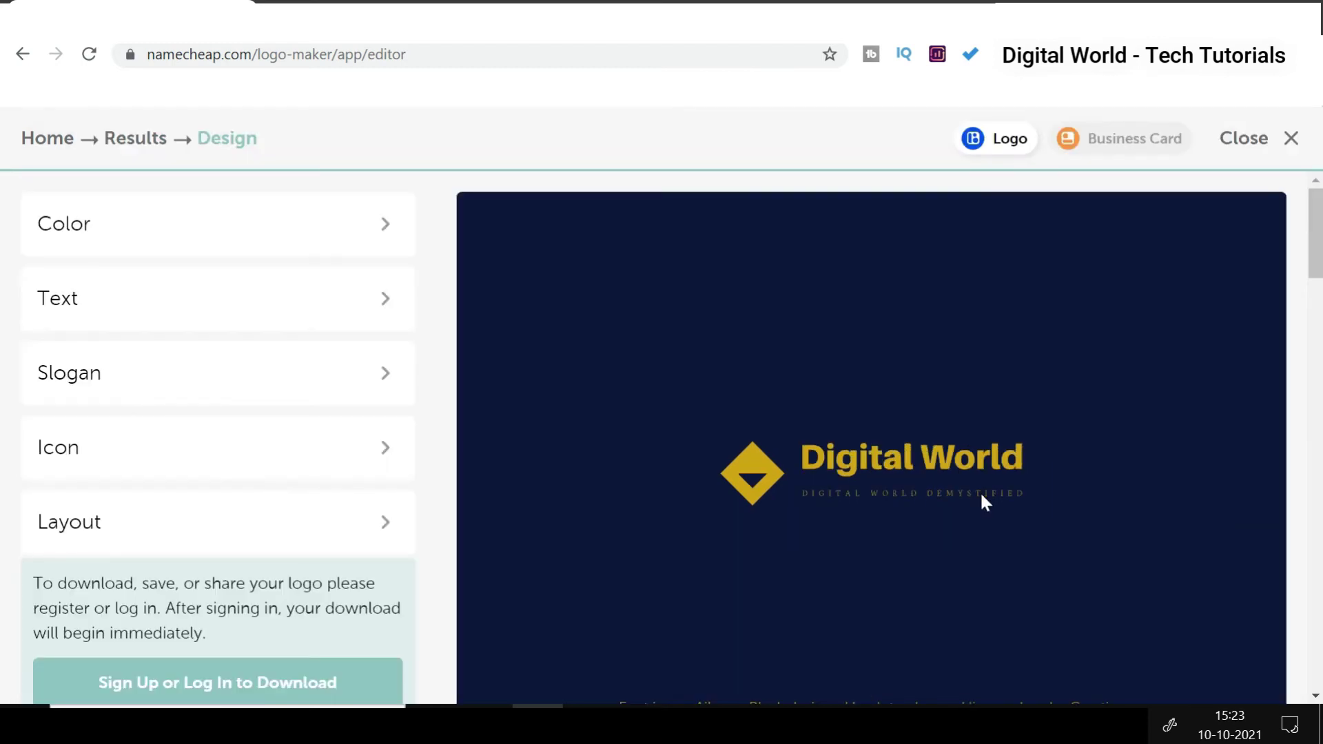
pyautogui.scroll(-2, 982, 496)
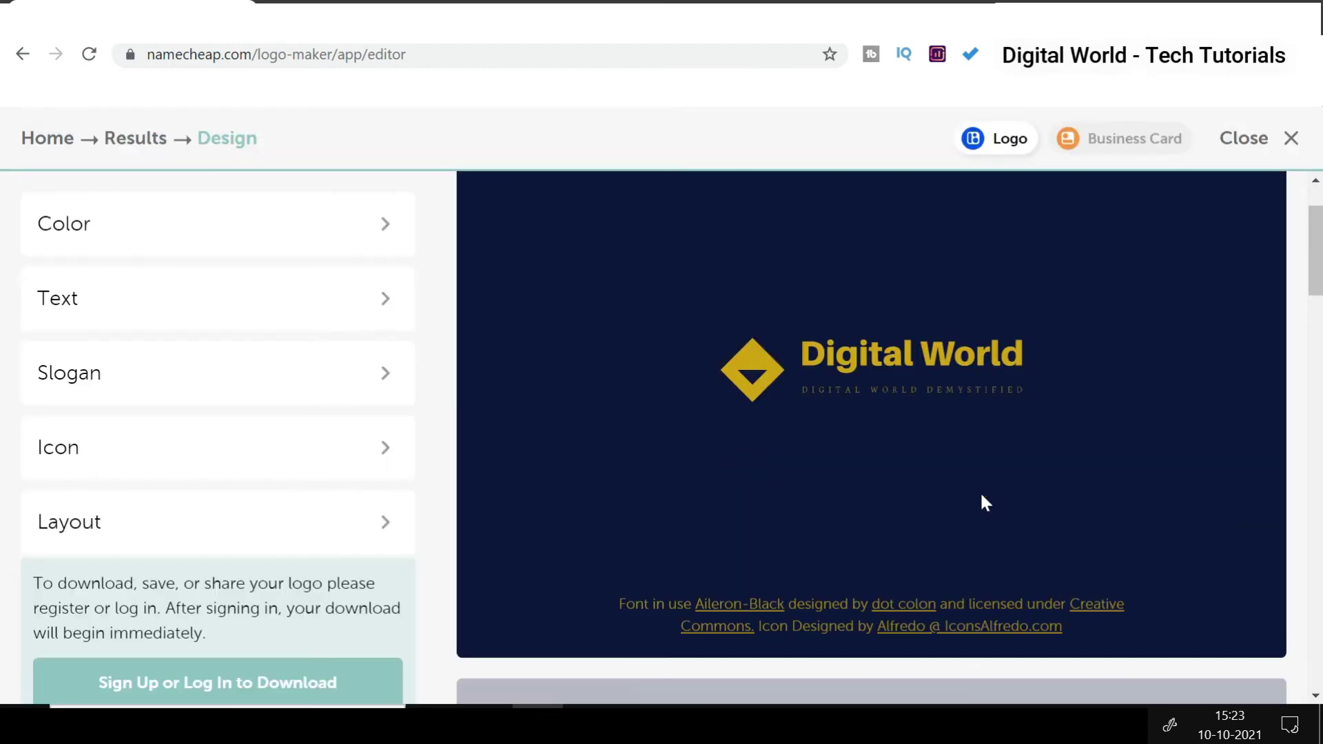
pyautogui.scroll(2, 984, 503)
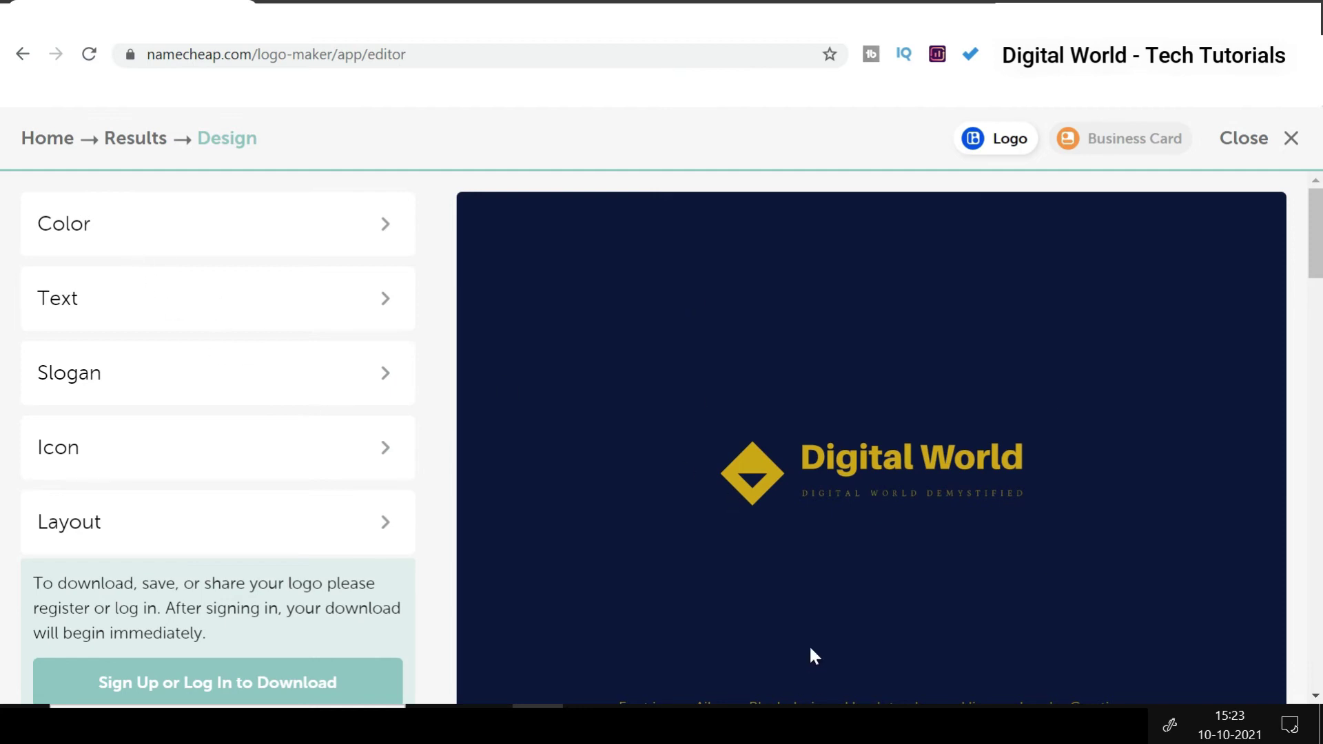
pyautogui.click(193, 240)
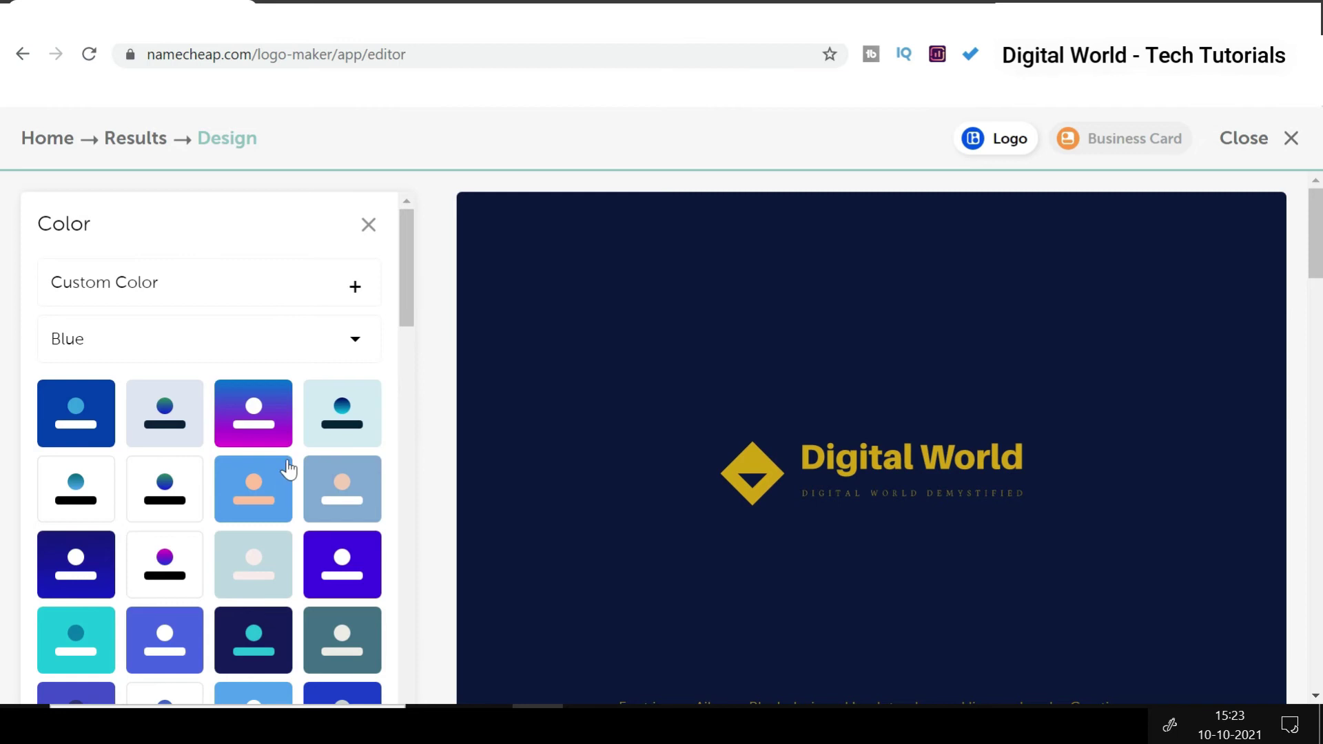
pyautogui.click(369, 224)
pyautogui.click(199, 286)
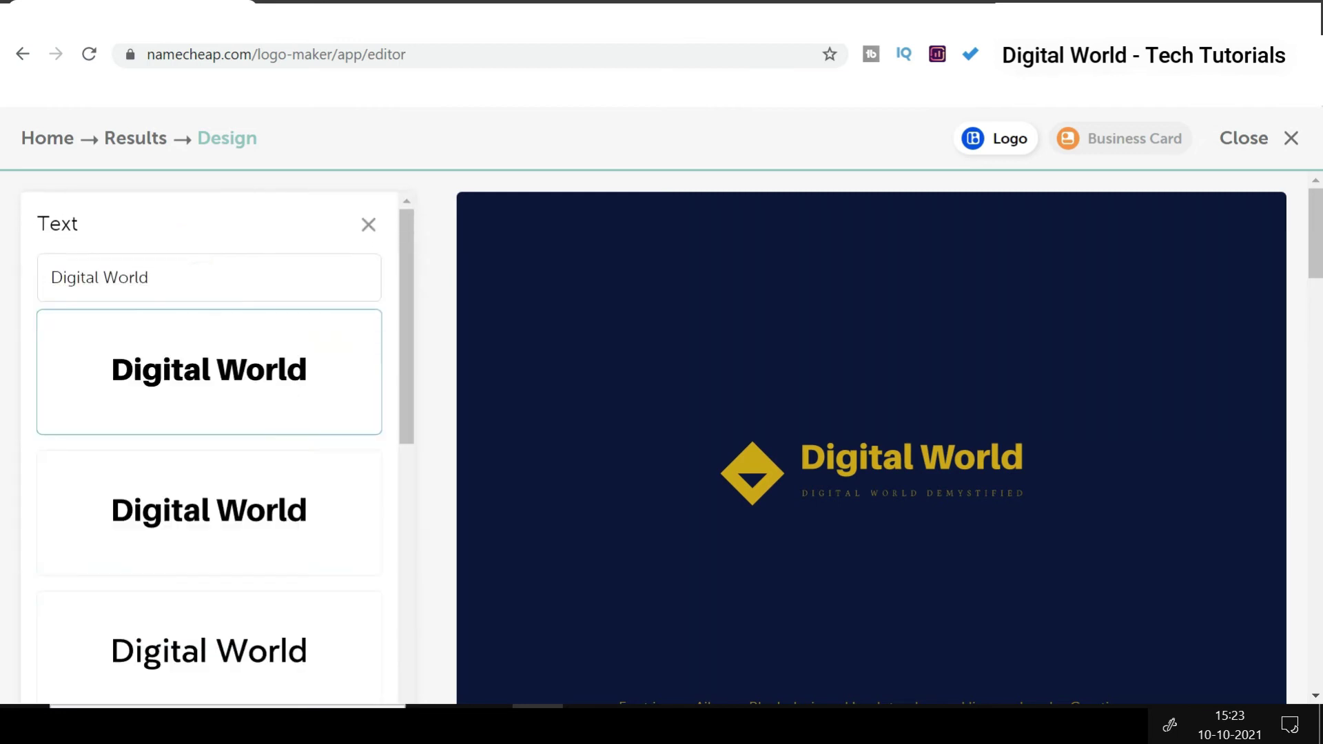
pyautogui.click(262, 532)
pyautogui.click(268, 678)
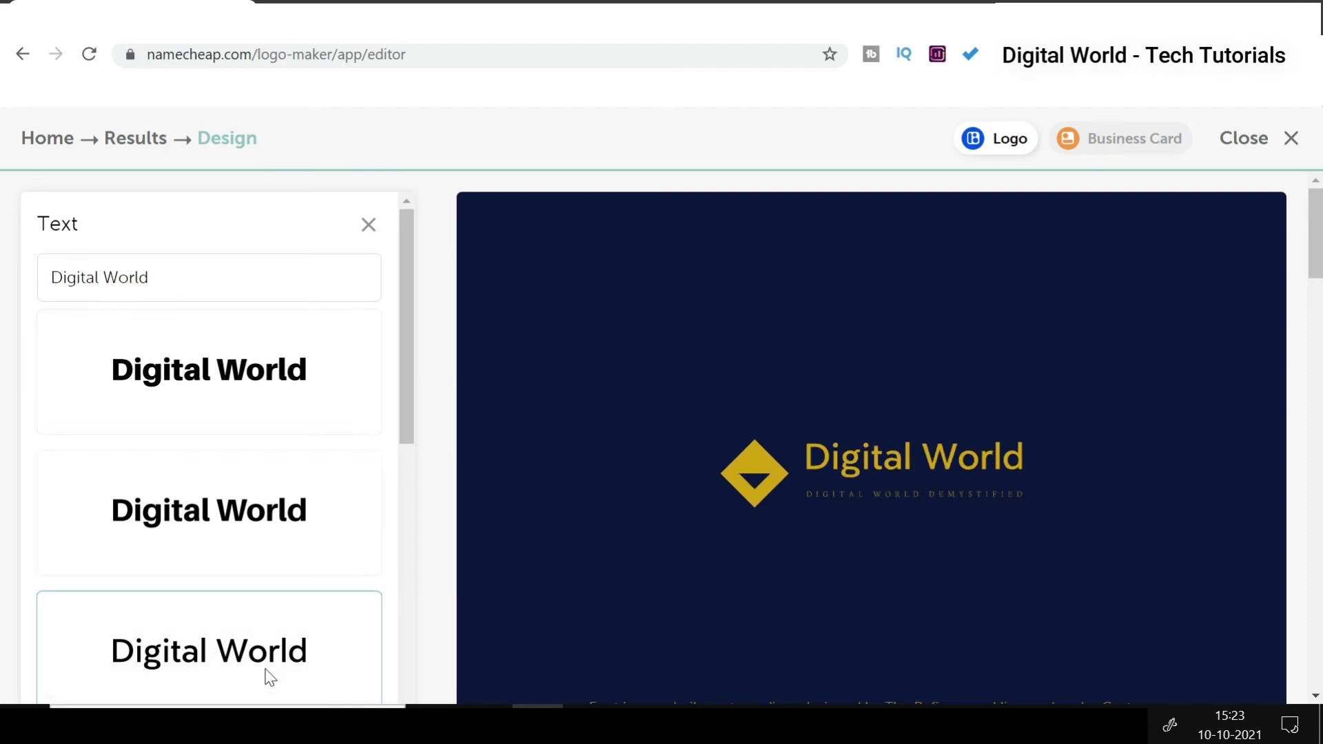
pyautogui.click(269, 372)
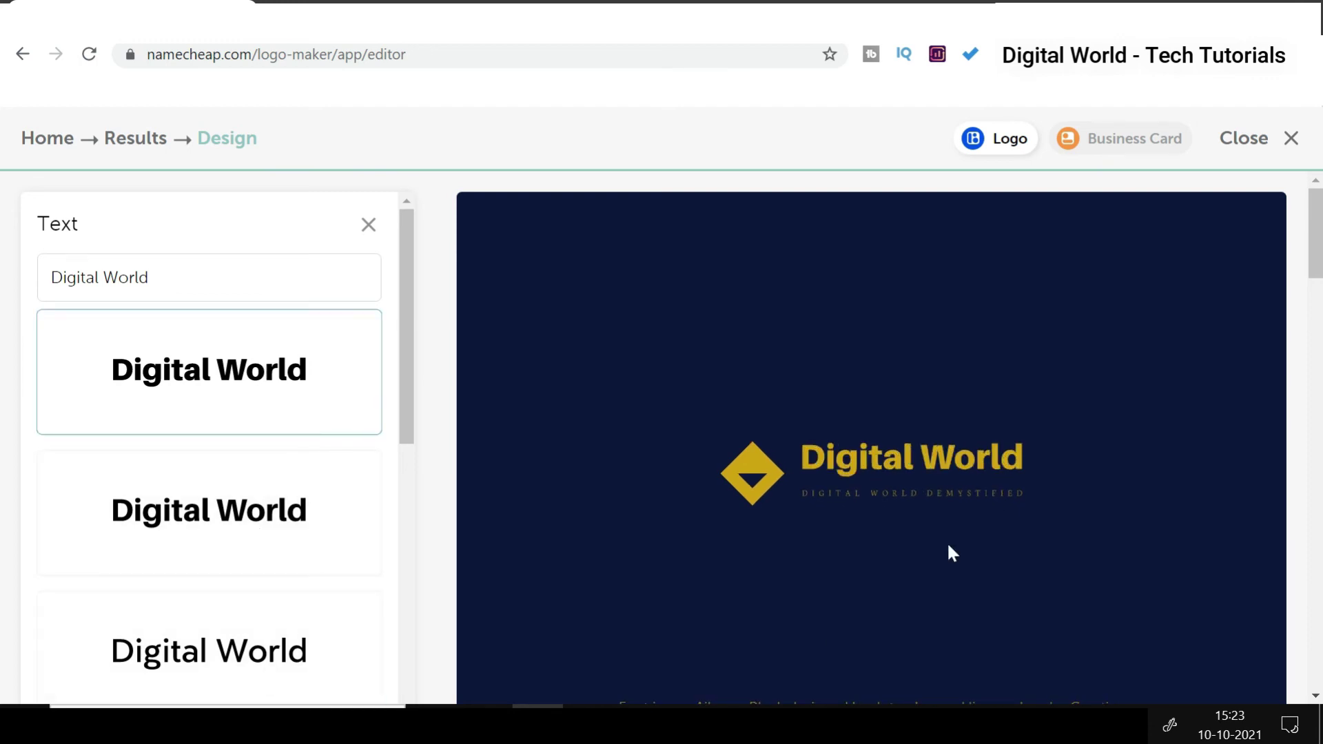
# Apply the italic hand-written script font to the 'Digital World Demystified' slogan.
pyautogui.click(368, 223)
pyautogui.click(315, 384)
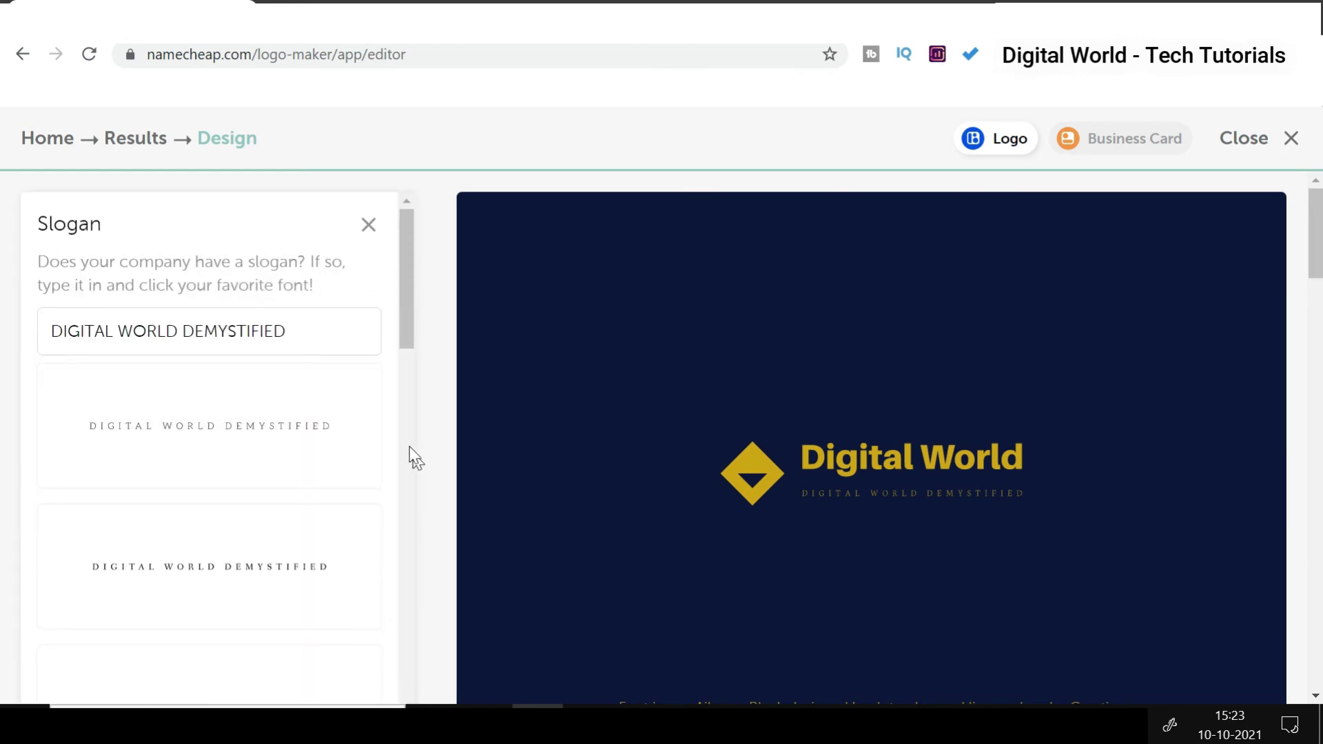
pyautogui.scroll(-1, 283, 422)
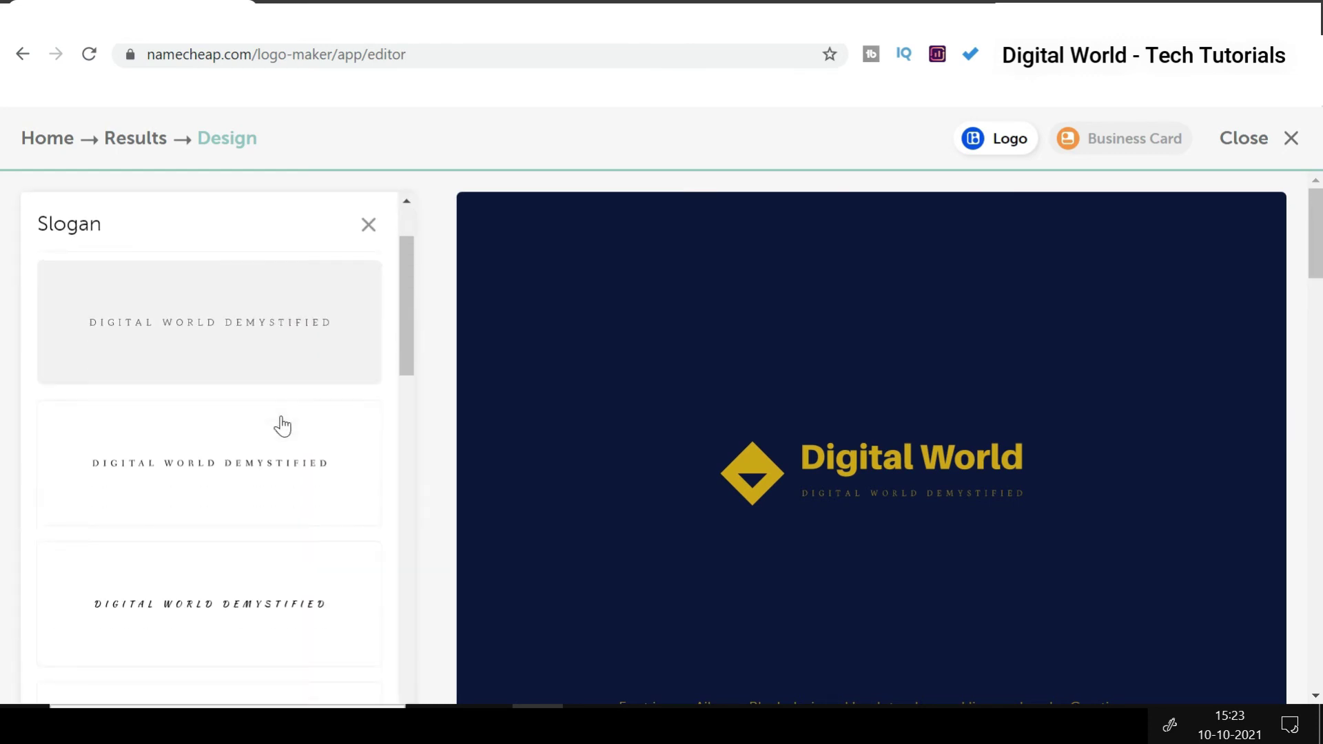
pyautogui.click(266, 619)
pyautogui.scroll(-1, 265, 560)
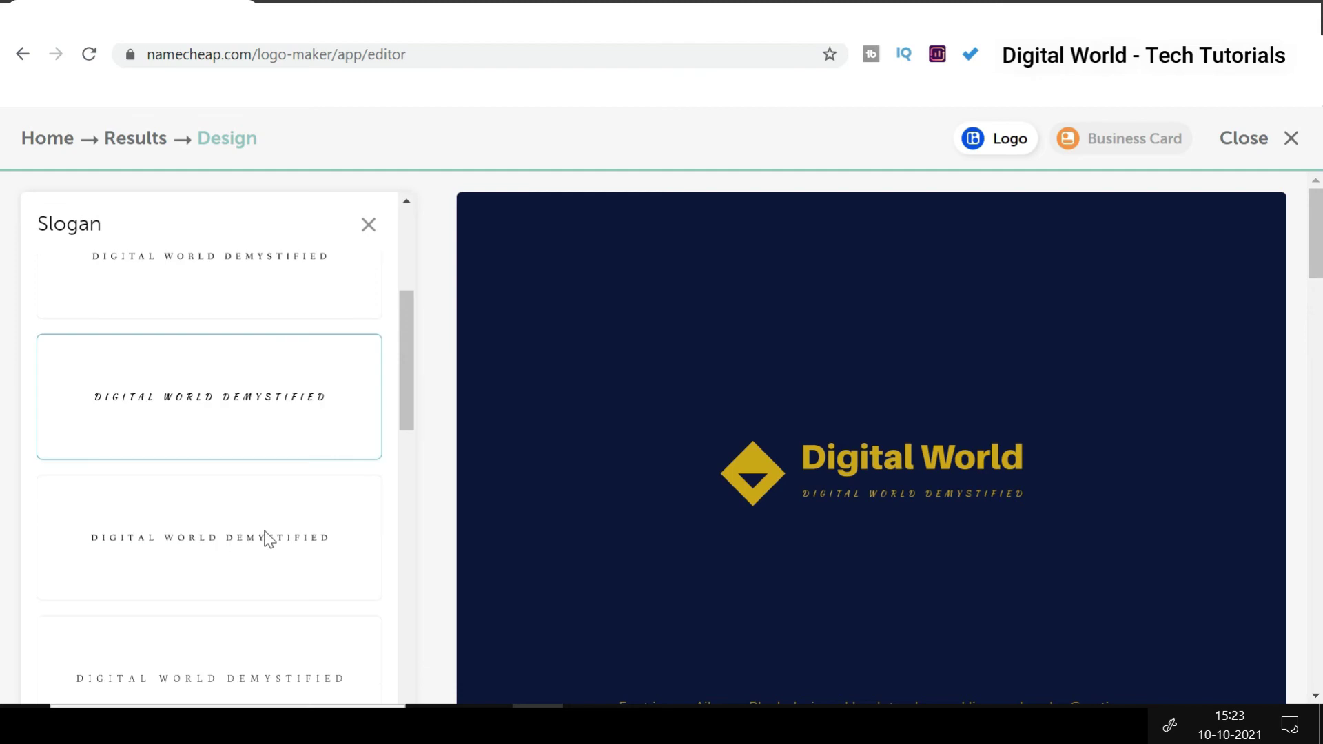
pyautogui.scroll(-2, 265, 548)
pyautogui.scroll(-2, 266, 545)
pyautogui.scroll(-2, 264, 544)
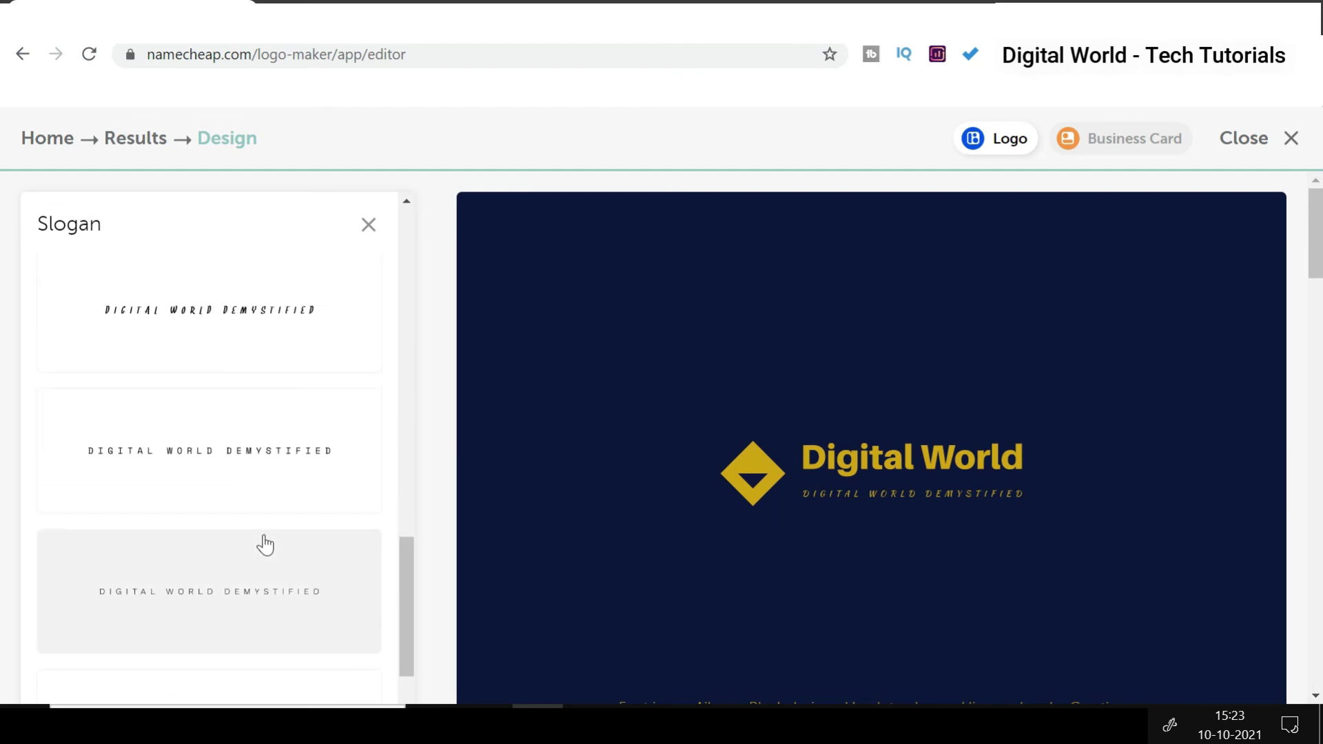
pyautogui.scroll(-1, 265, 544)
pyautogui.scroll(5, 265, 544)
pyautogui.scroll(1, 265, 544)
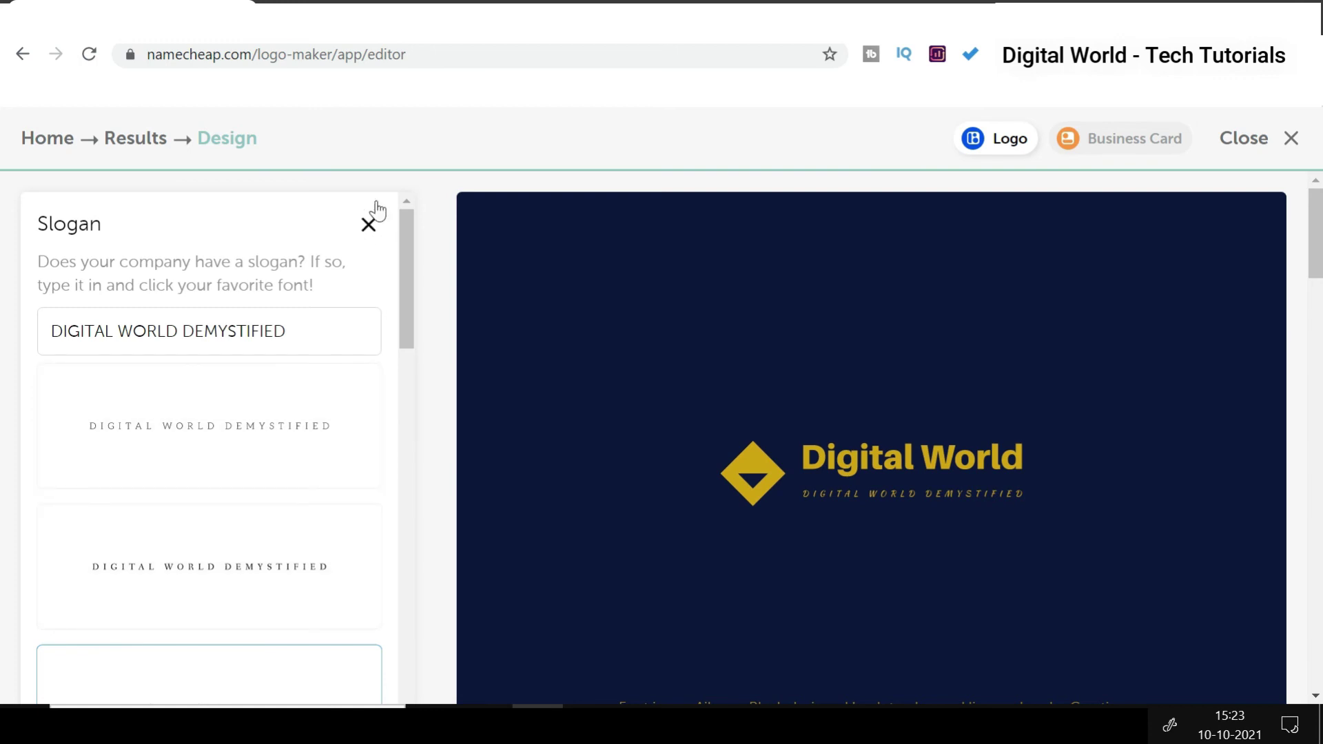
pyautogui.click(369, 224)
# Try the square, circle and diamond icons, settling on the gold square icon.
pyautogui.click(293, 458)
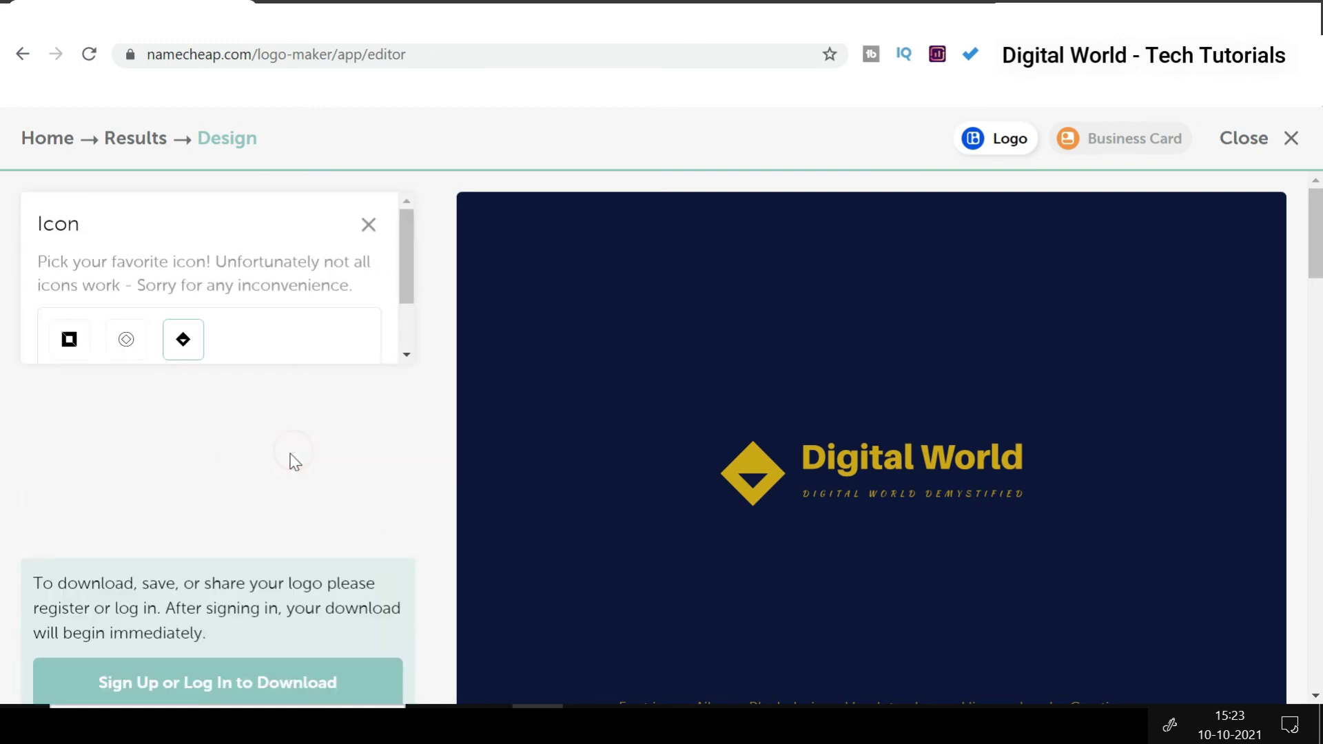
pyautogui.click(70, 339)
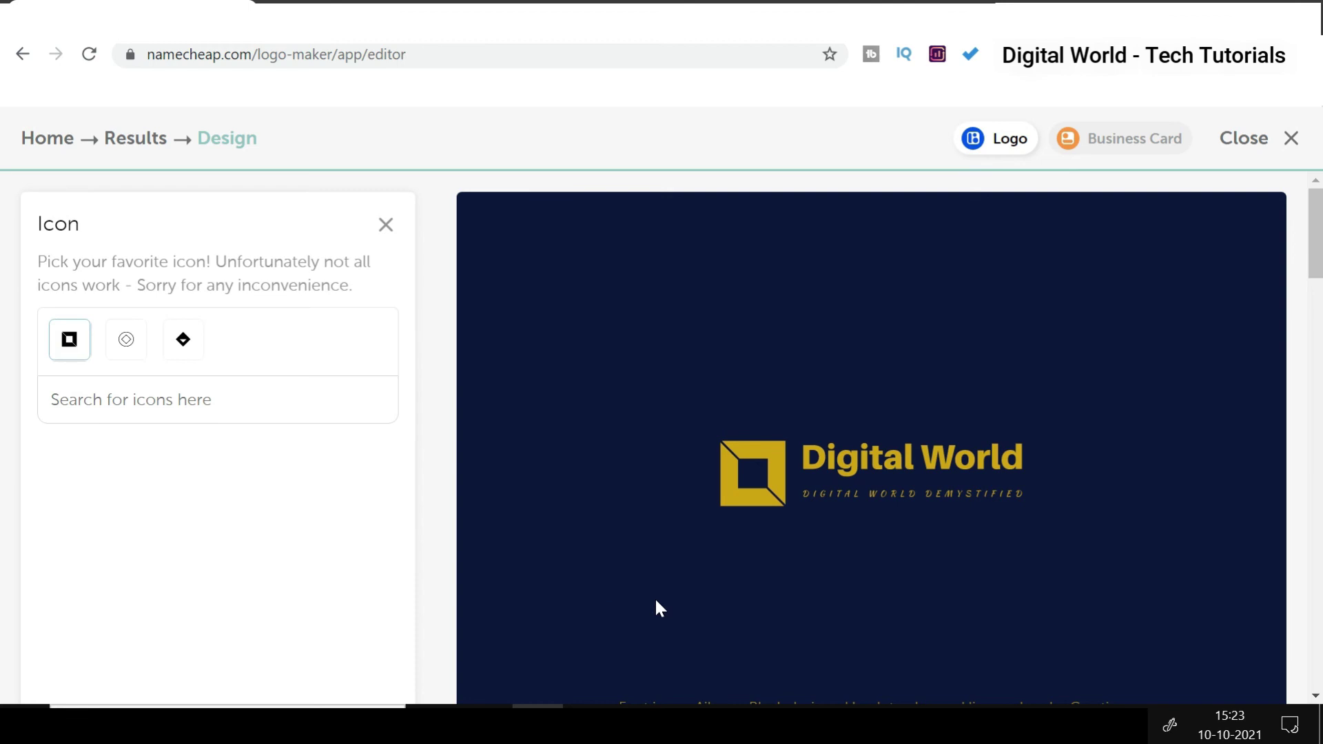
pyautogui.click(178, 347)
pyautogui.click(125, 349)
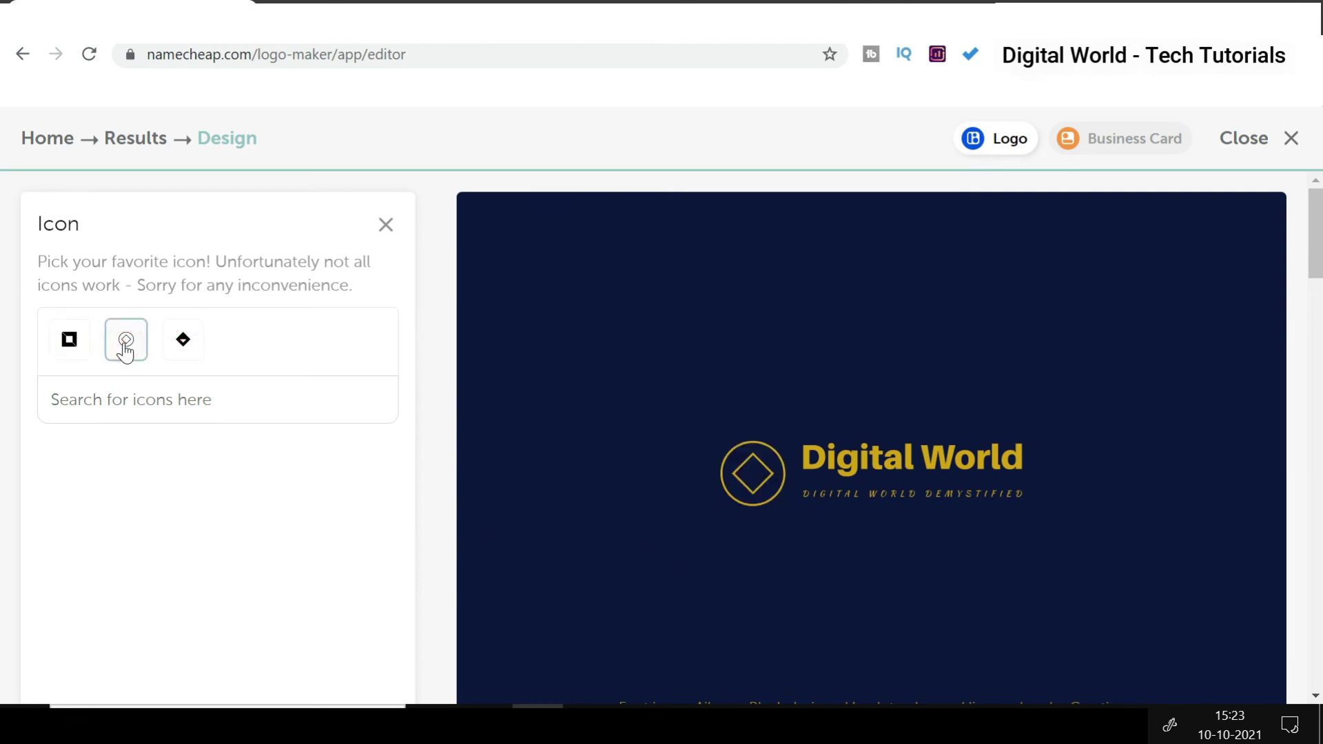
pyautogui.click(174, 348)
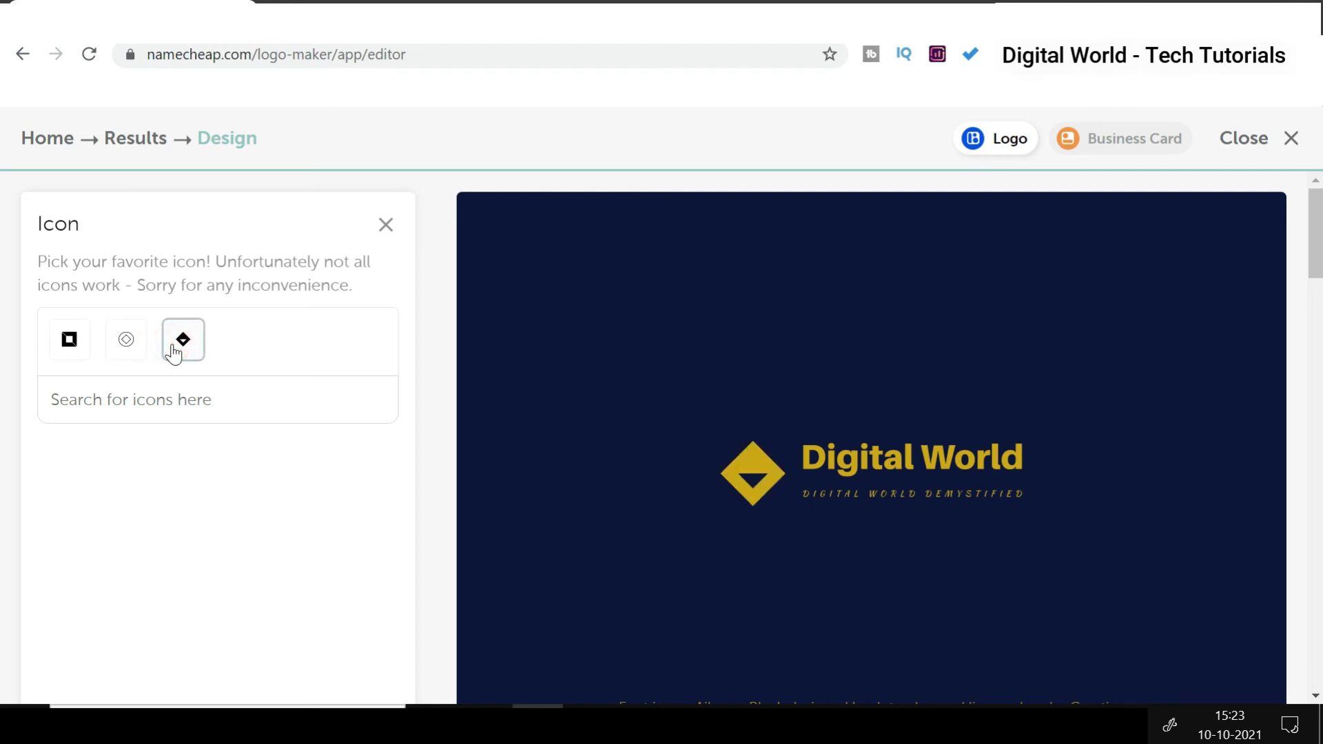
pyautogui.click(83, 348)
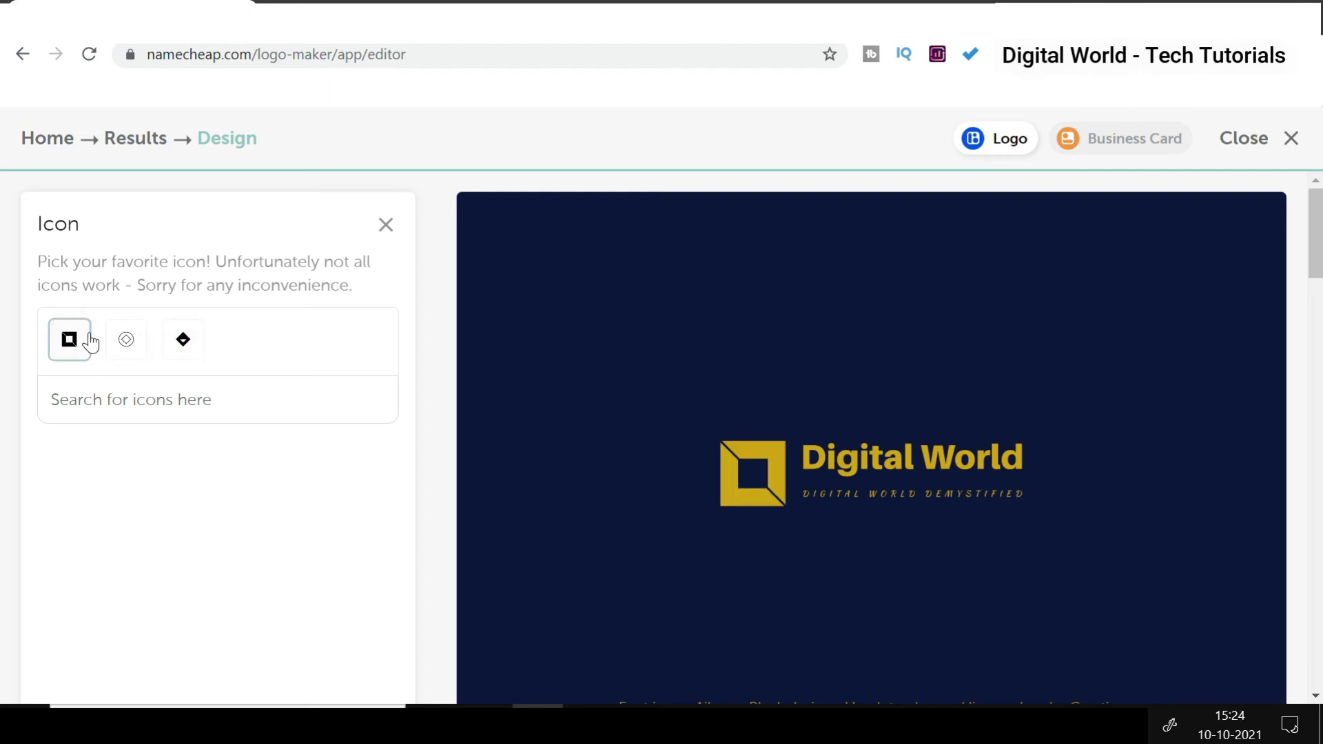
pyautogui.click(384, 228)
pyautogui.click(325, 497)
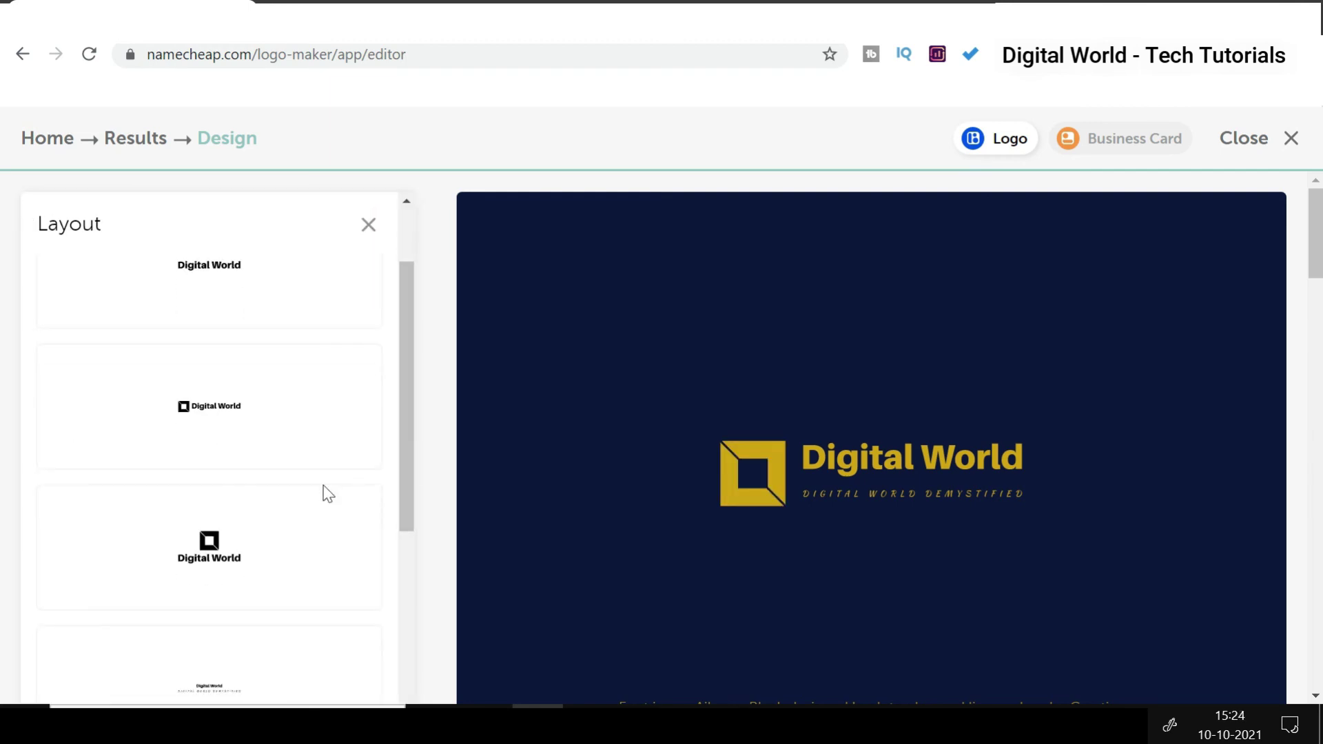
pyautogui.click(222, 413)
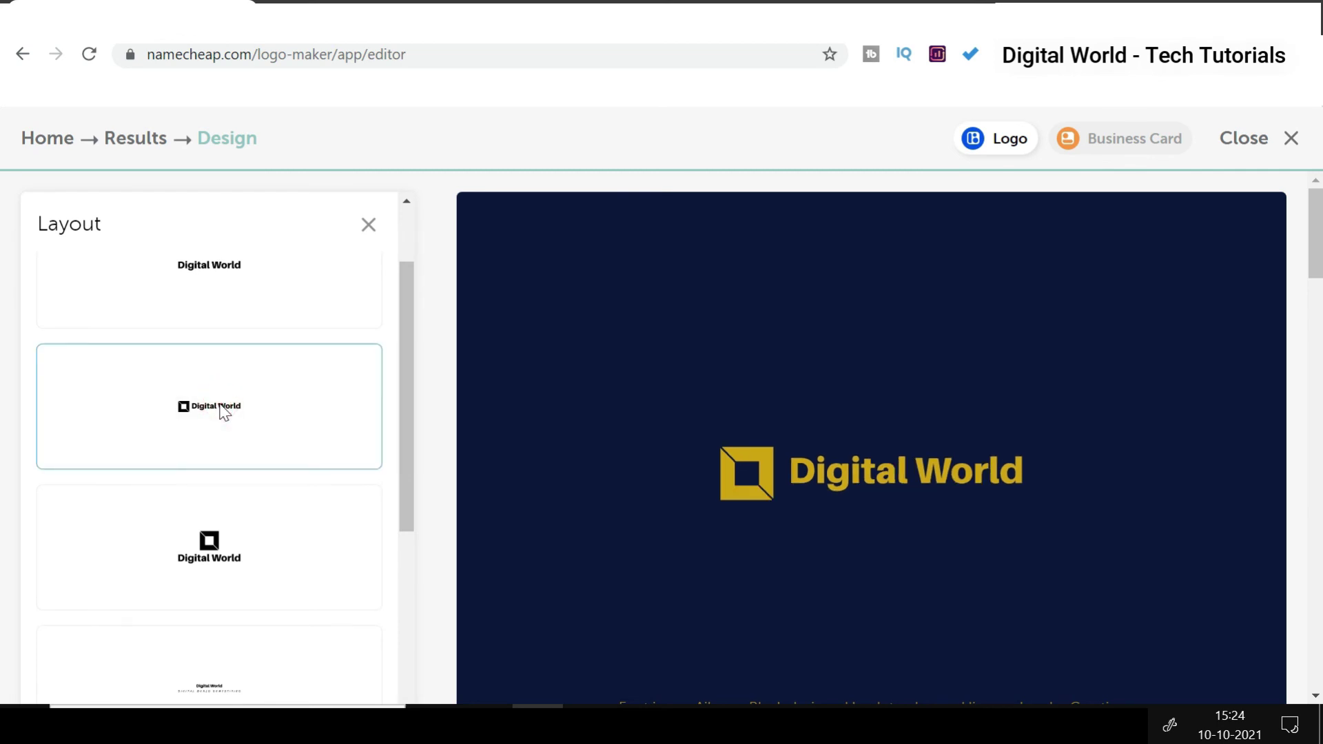
pyautogui.click(221, 567)
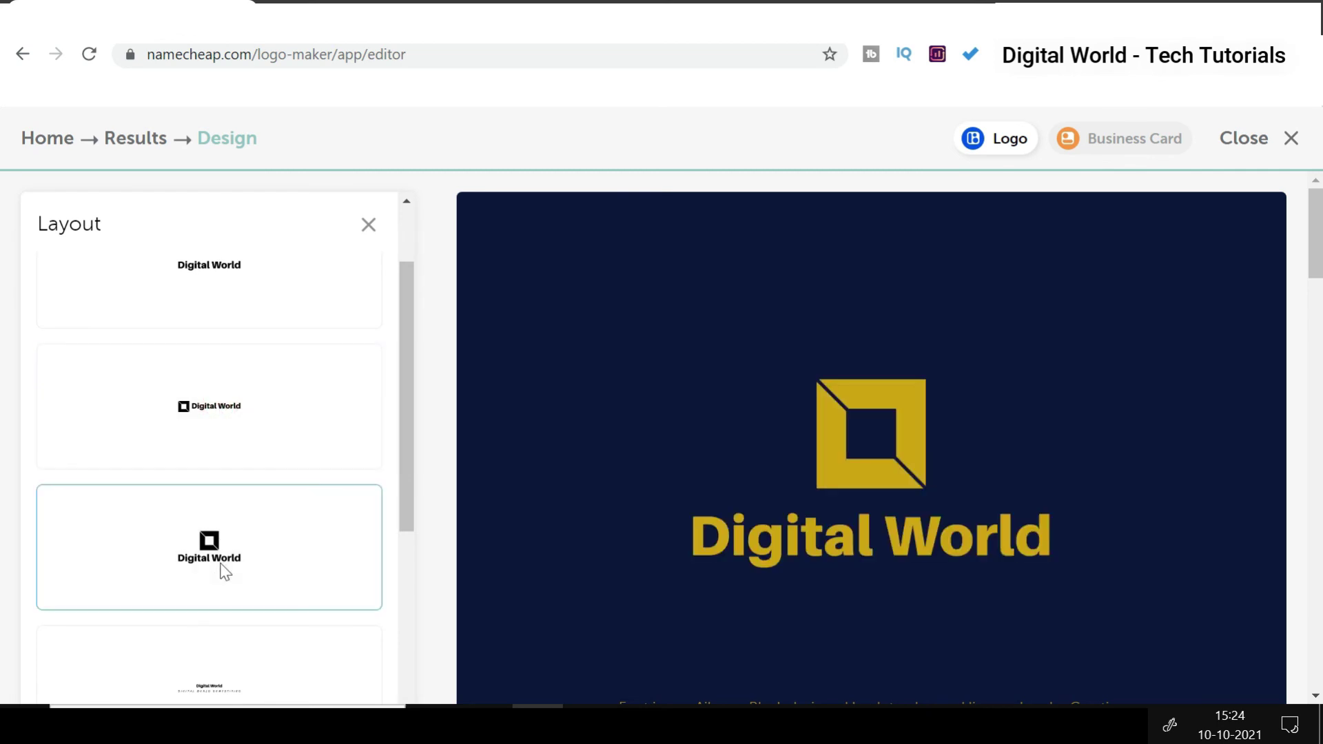
pyautogui.scroll(-2, 222, 568)
pyautogui.click(232, 482)
pyautogui.scroll(-1, 232, 482)
pyautogui.click(230, 482)
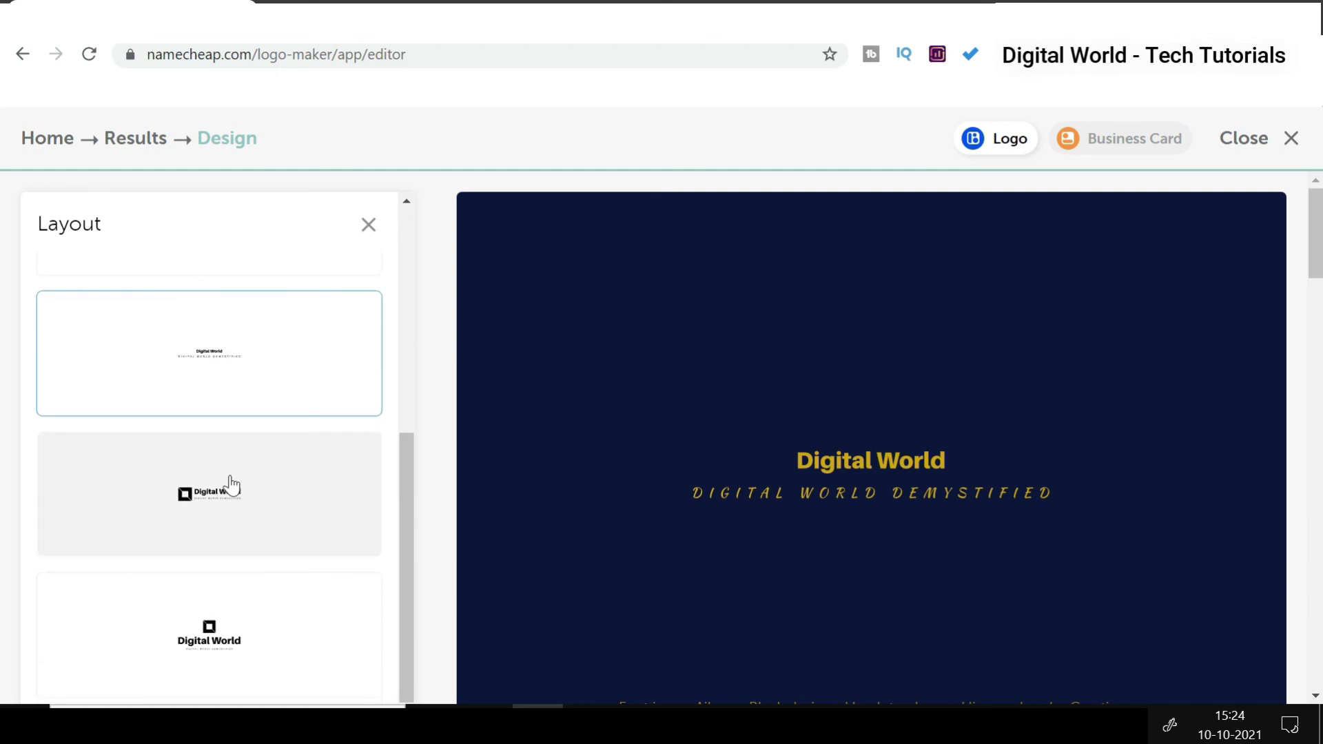
pyautogui.scroll(-2, 233, 481)
pyautogui.click(230, 630)
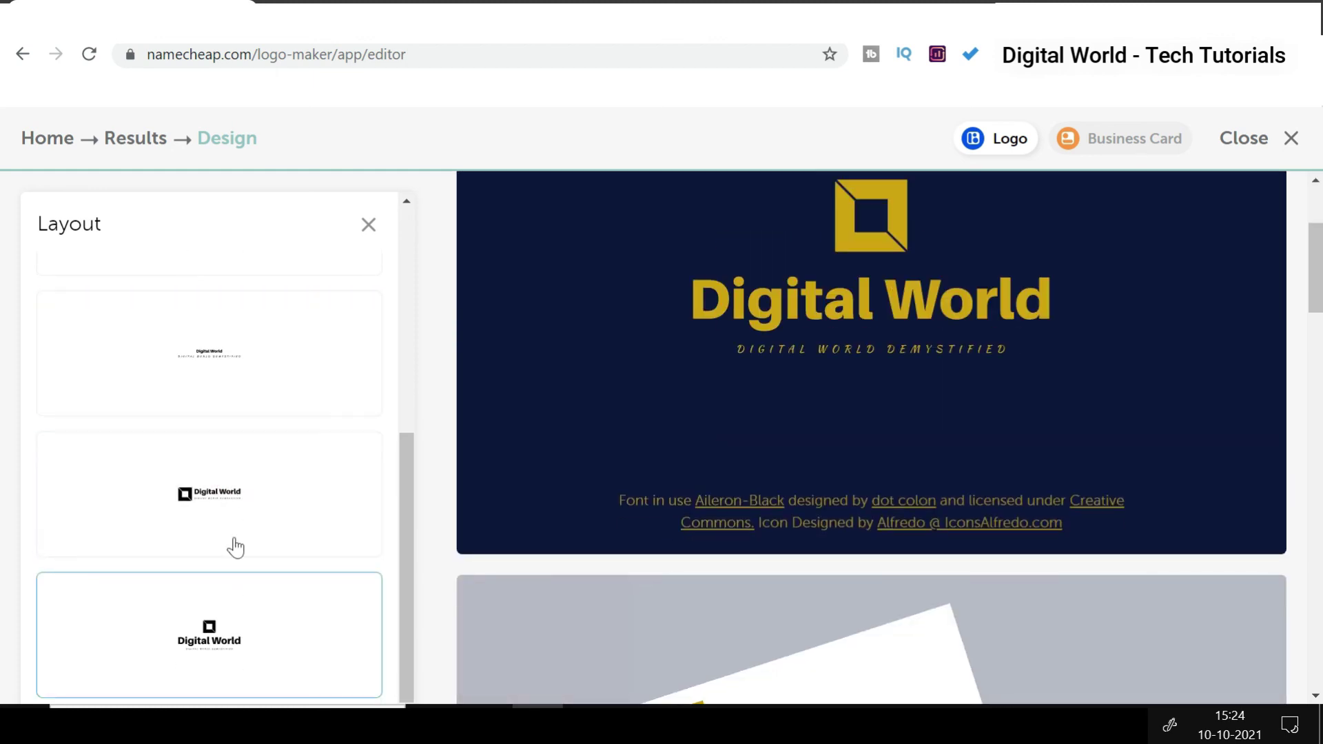
pyautogui.click(234, 510)
pyautogui.scroll(3, 331, 438)
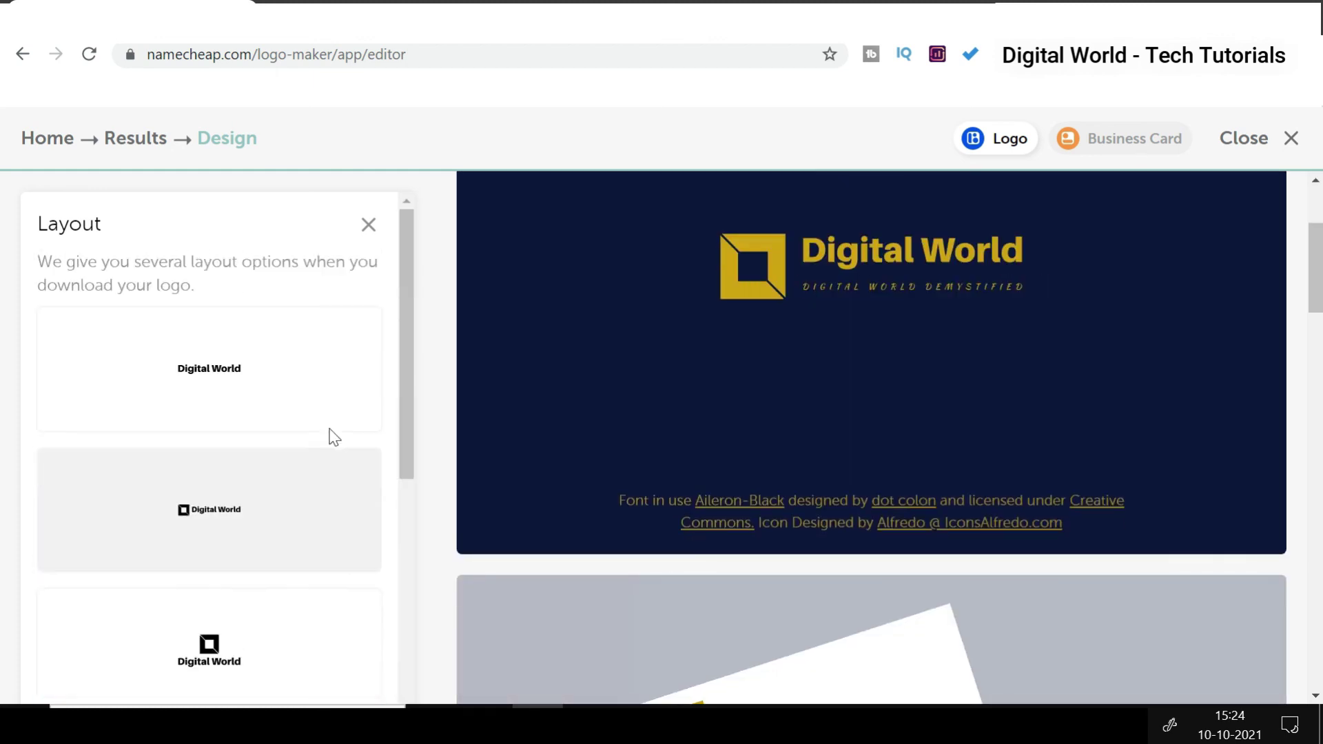
pyautogui.click(368, 225)
pyautogui.scroll(2, 415, 565)
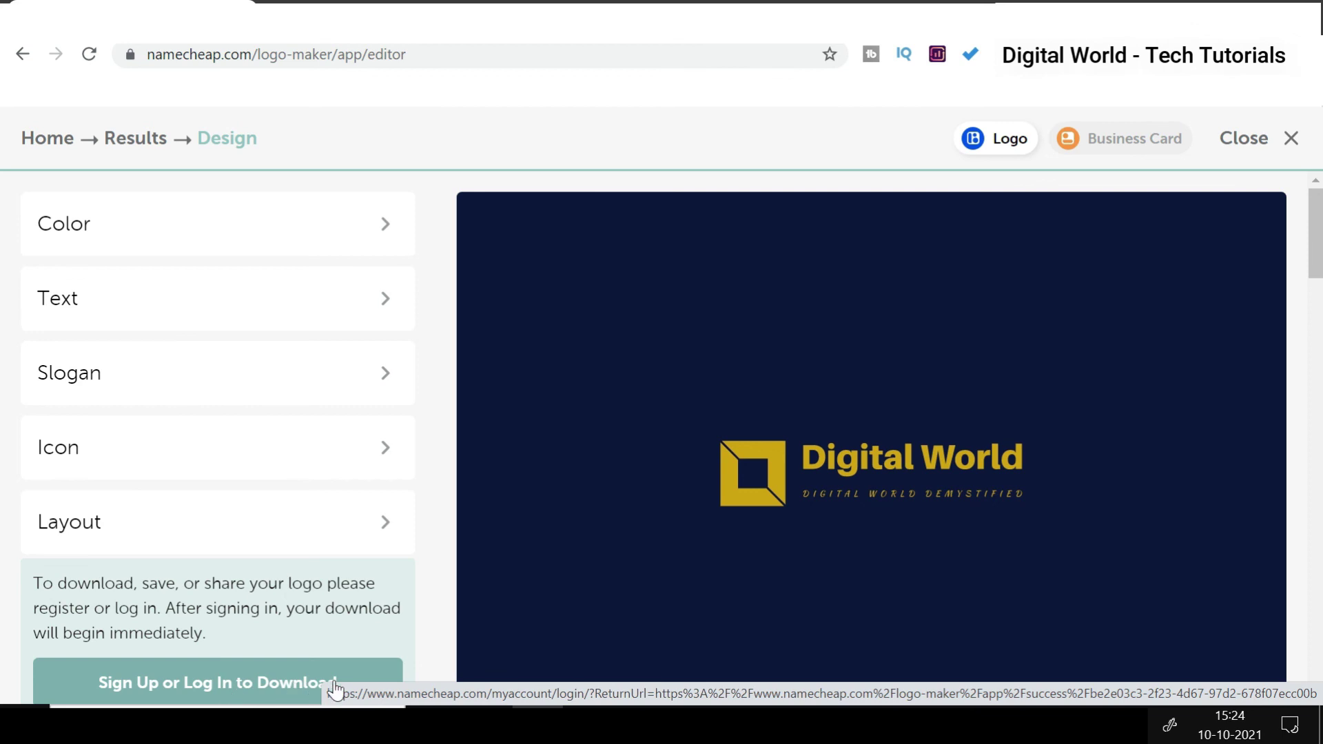
# Start Namecheap account sign-up to download the finished logo.
pyautogui.click(272, 689)
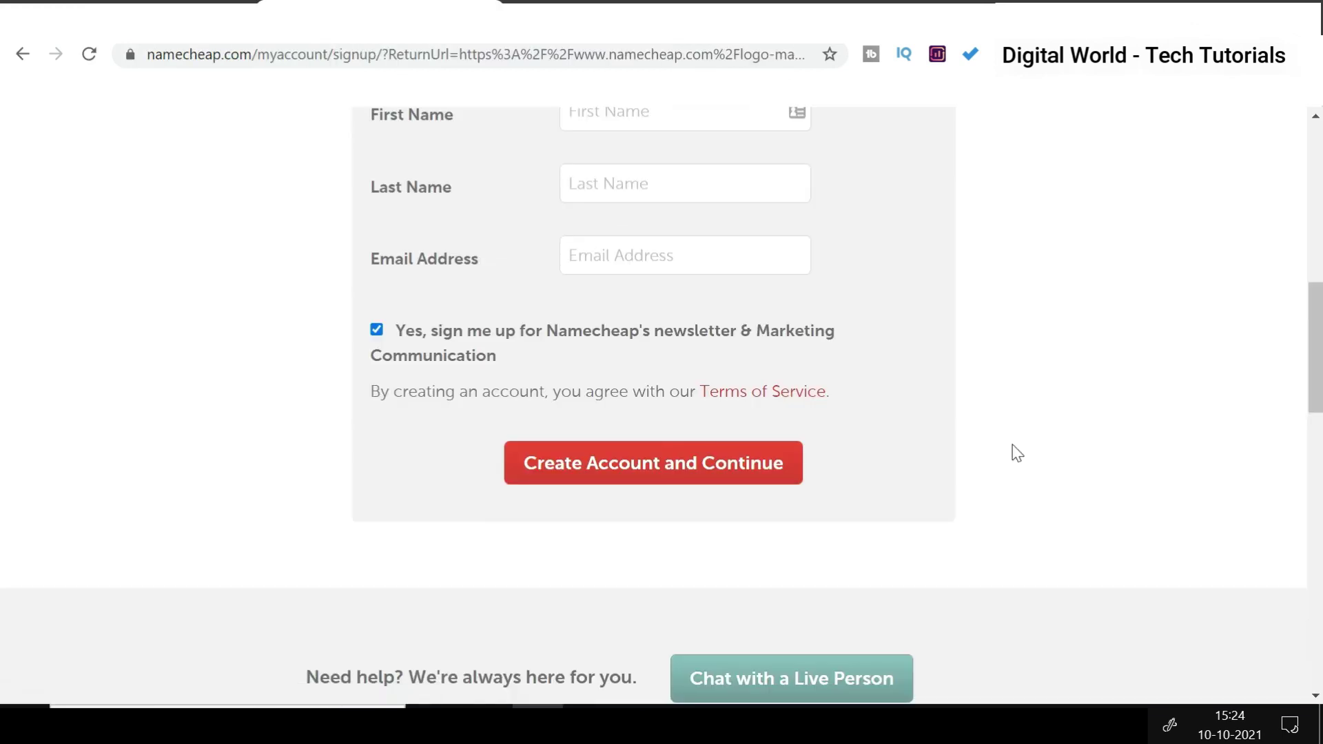
pyautogui.scroll(4, 1013, 453)
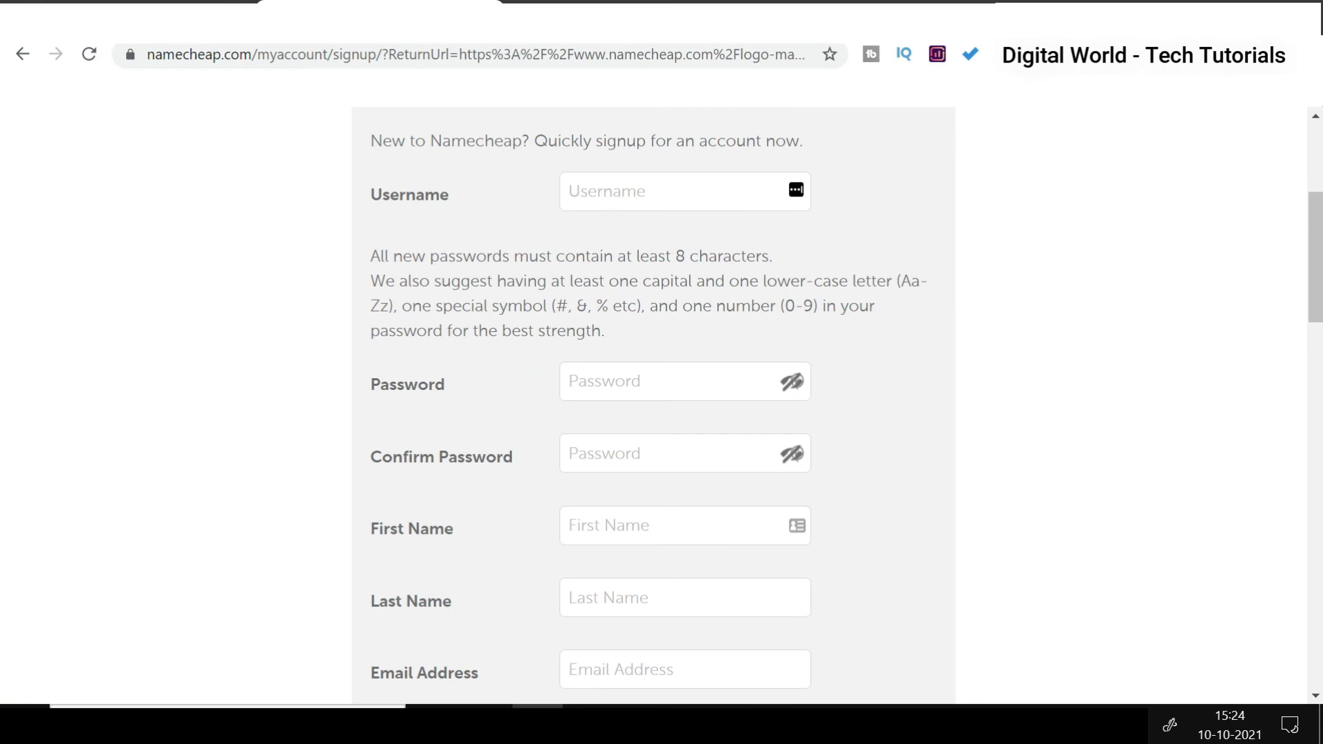
pyautogui.scroll(-3, 653, 404)
pyautogui.scroll(-1, 770, 585)
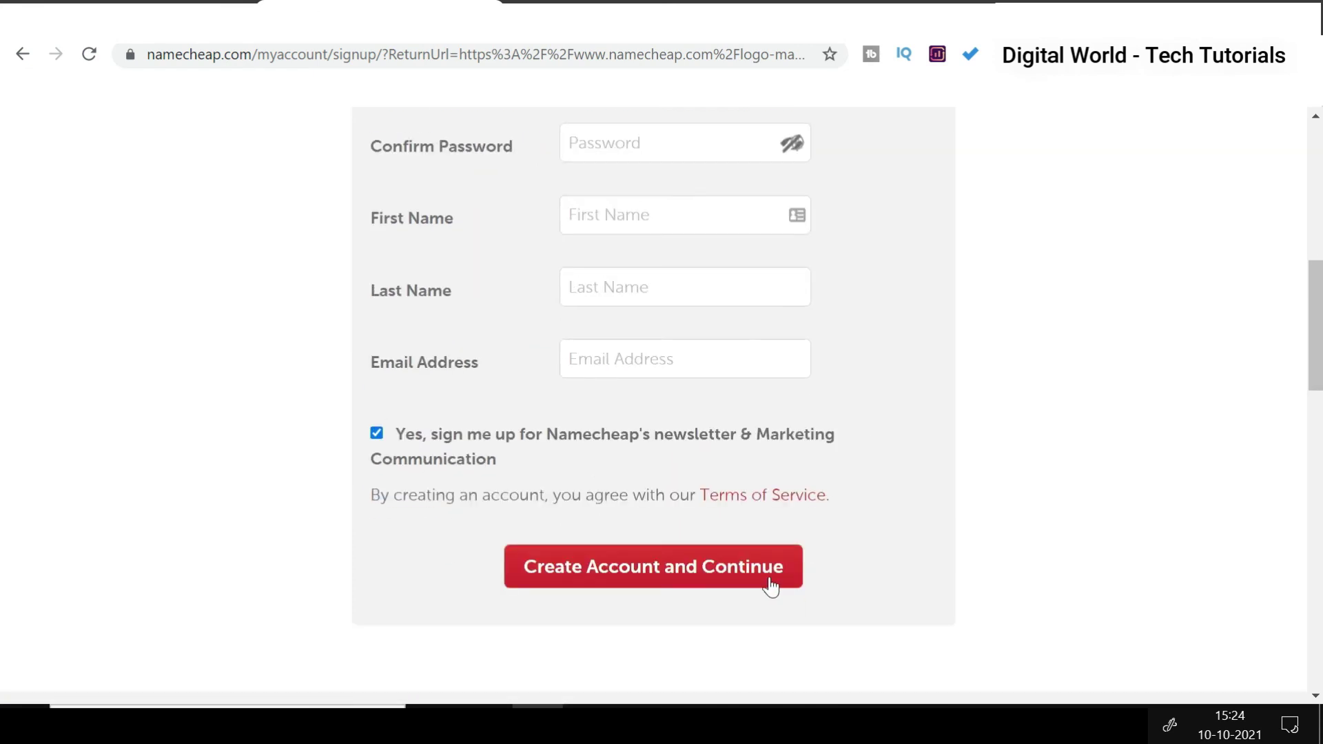